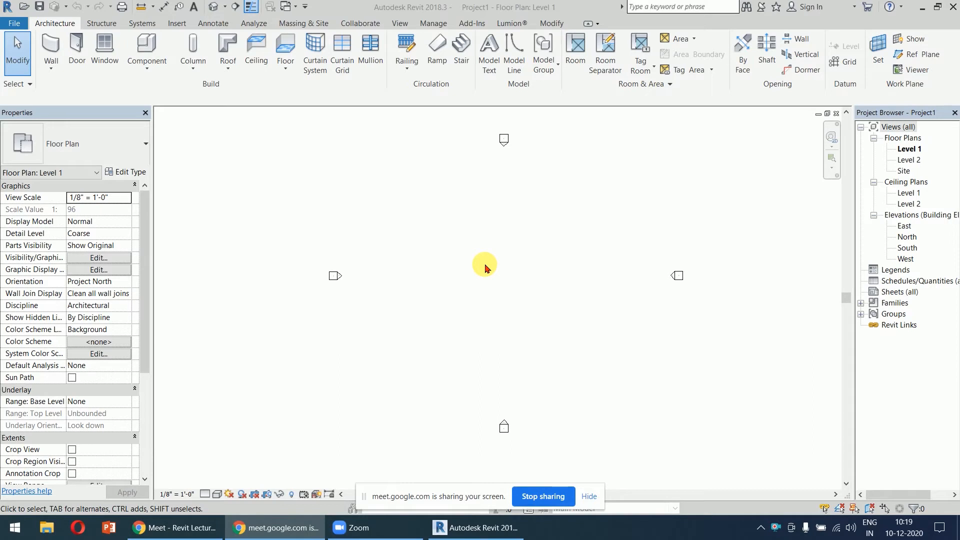
# In the South elevation, rename Level 1 as Ground Floor and rename its corresponding views as well
pyautogui.doubleClick(915, 249)
pyautogui.moveTo(746, 317); pyautogui.dragTo(587, 261, button='middle')
pyautogui.scroll(7, 600, 282)
pyautogui.scroll(-1, 586, 261)
pyautogui.doubleClick(586, 261)
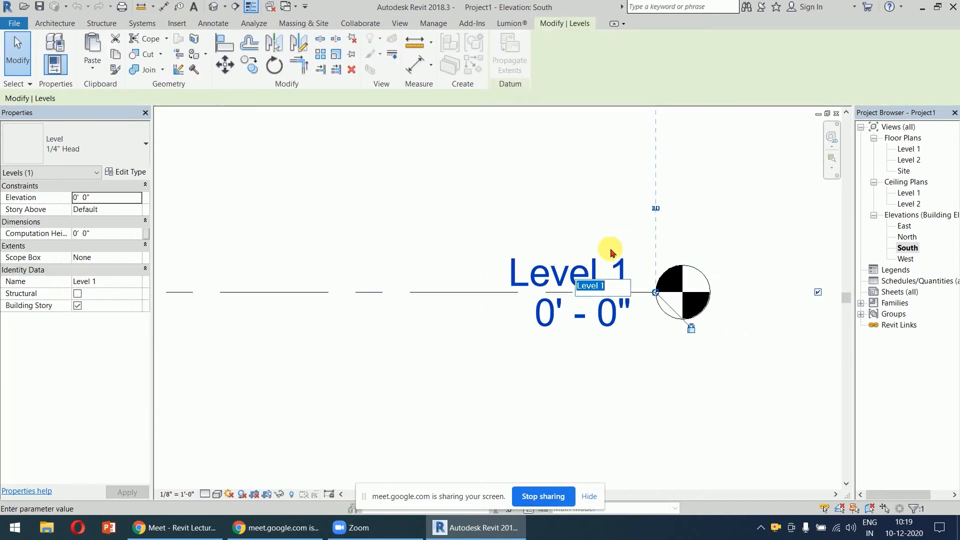
pyautogui.write('Ground Floor')
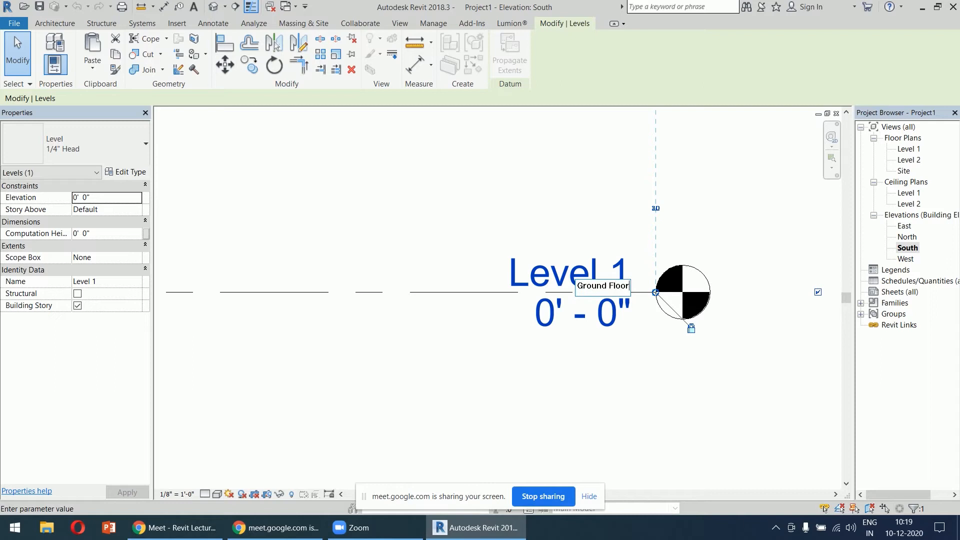
pyautogui.press('Return')
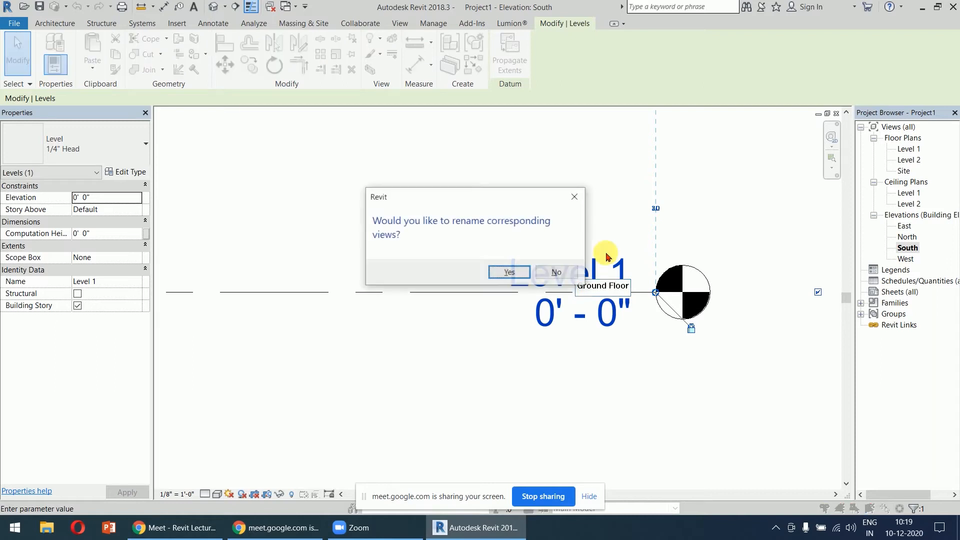
pyautogui.click(511, 273)
pyautogui.click(749, 195)
pyautogui.scroll(-3, 739, 189)
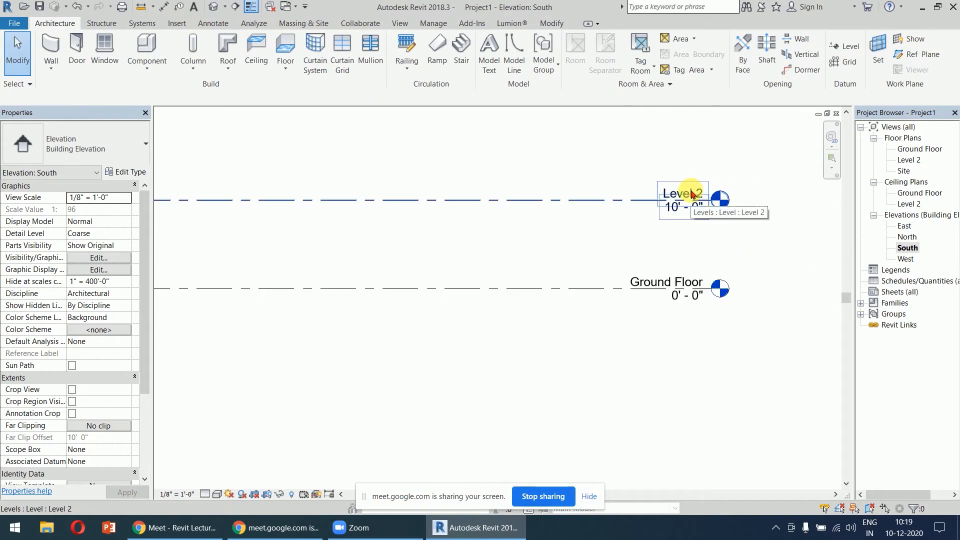
# In the Ground Floor plan, start a wall and duplicate the Generic - 8" wall type as Generic - 9"
pyautogui.doubleClick(918, 149)
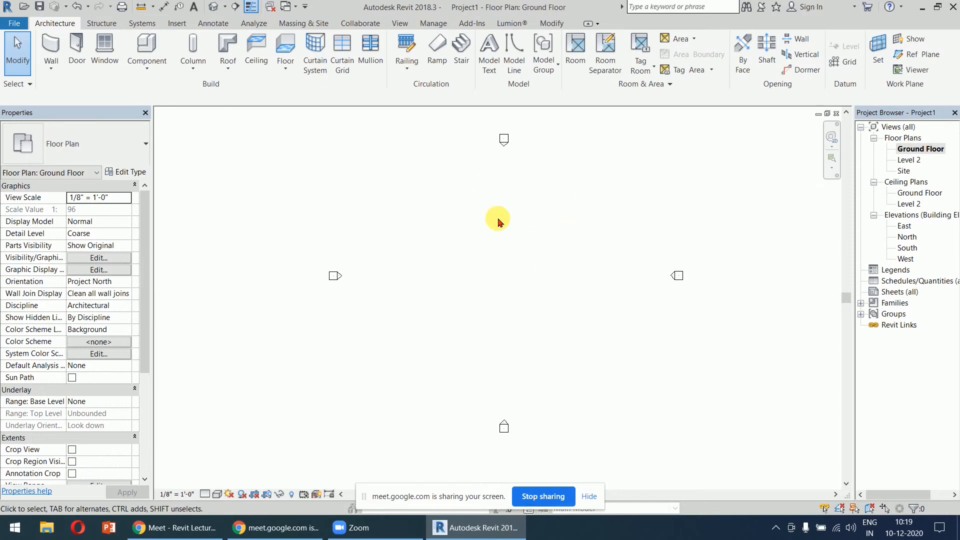
pyautogui.click(53, 46)
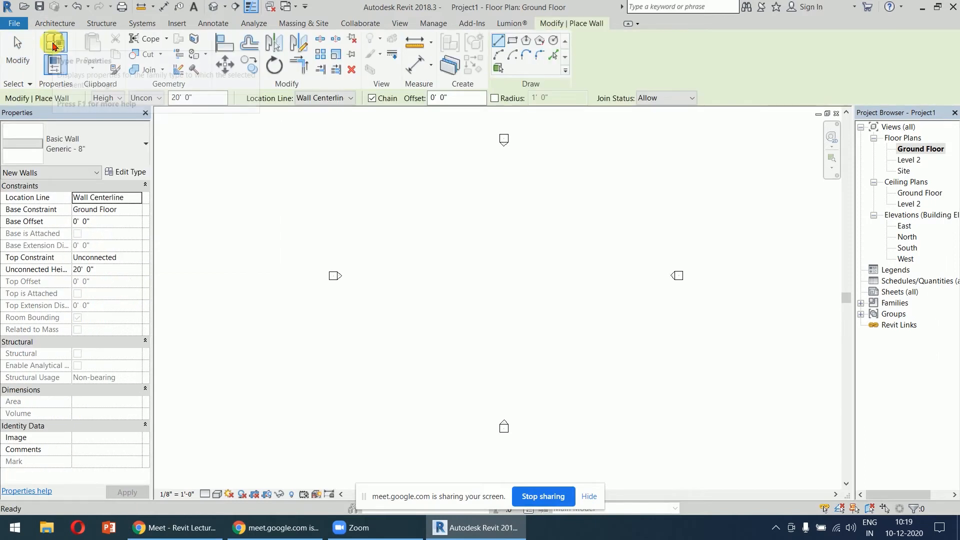
pyautogui.click(95, 153)
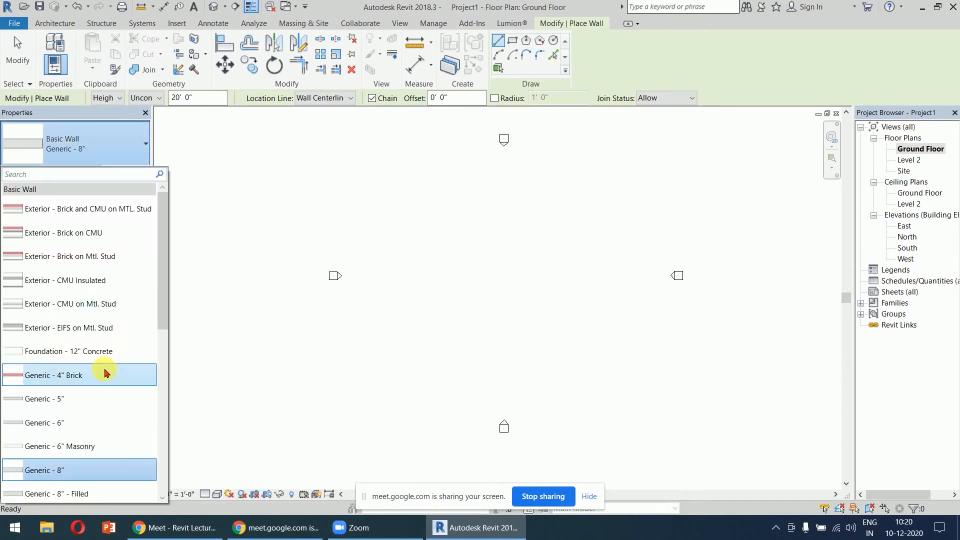
pyautogui.scroll(-1, 103, 370)
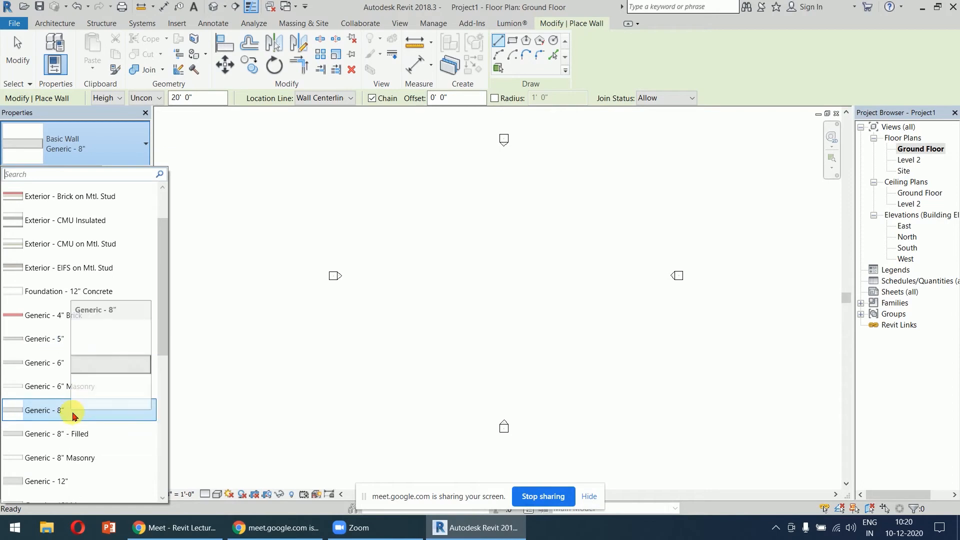
pyautogui.click(118, 142)
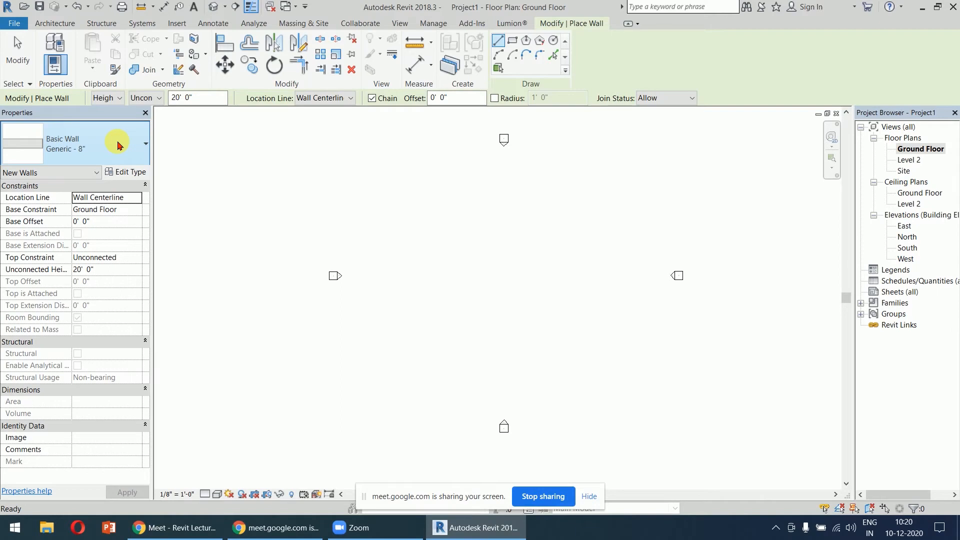
pyautogui.click(136, 175)
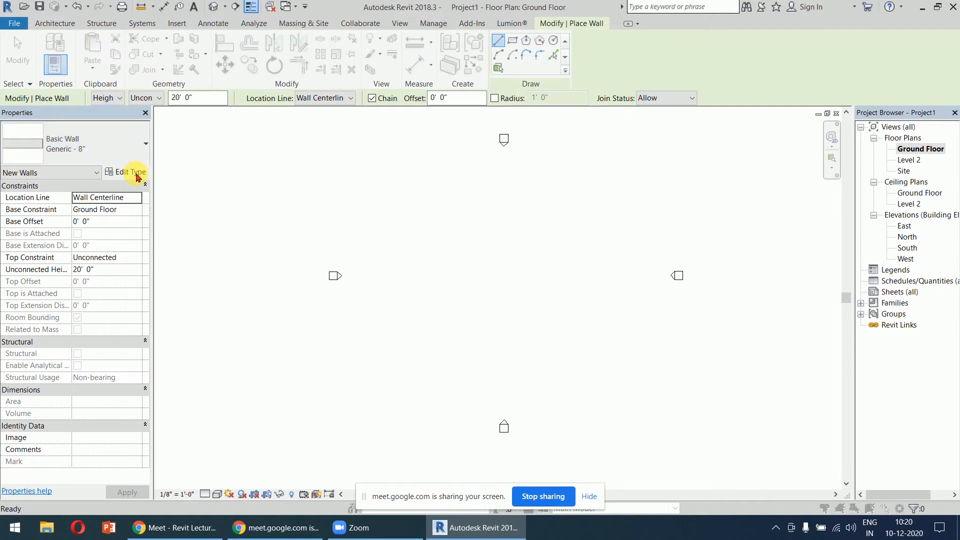
pyautogui.click(827, 124)
pyautogui.click(479, 255)
pyautogui.moveTo(478, 256); pyautogui.dragTo(457, 256)
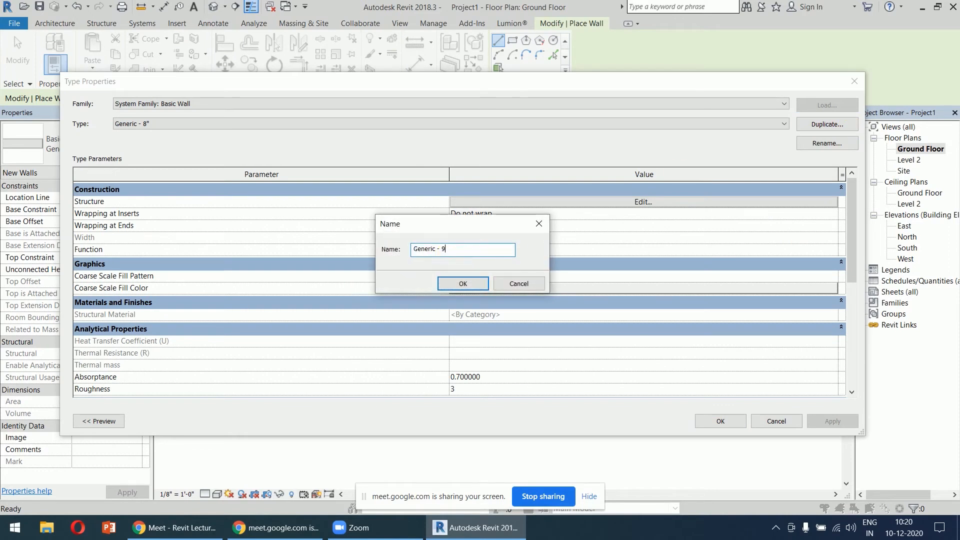
pyautogui.click(485, 283)
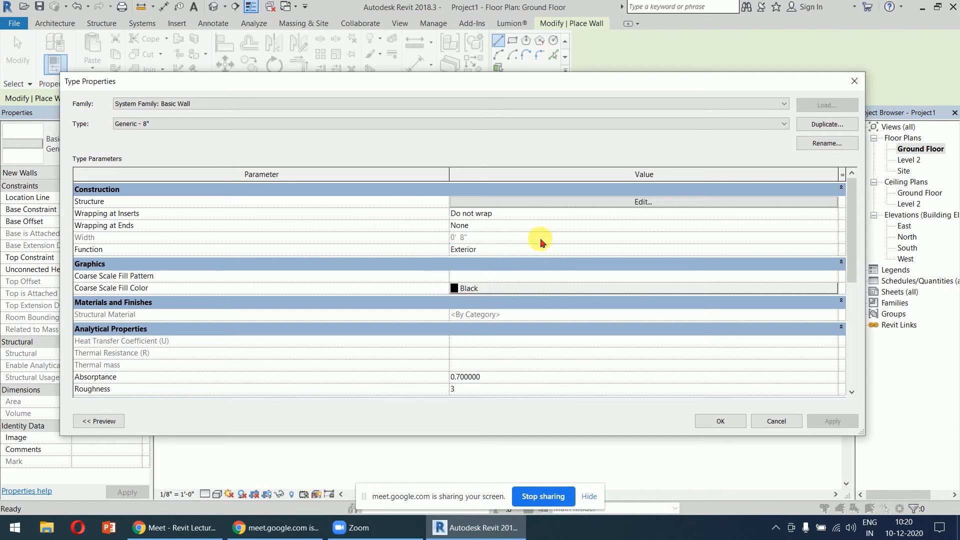
# Set the structure layer thickness of the Generic - 9" wall type to 9"
pyautogui.click(566, 202)
pyautogui.click(488, 203)
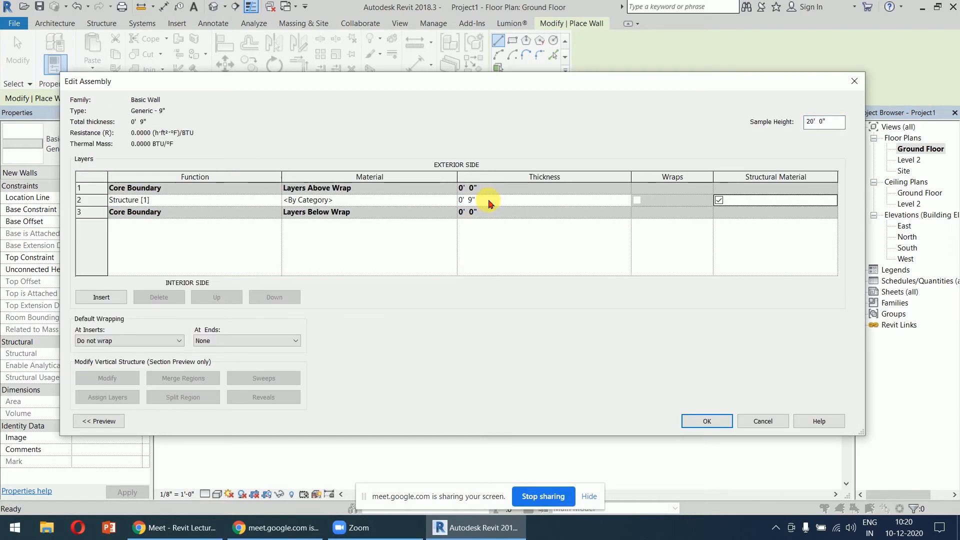
pyautogui.click(722, 423)
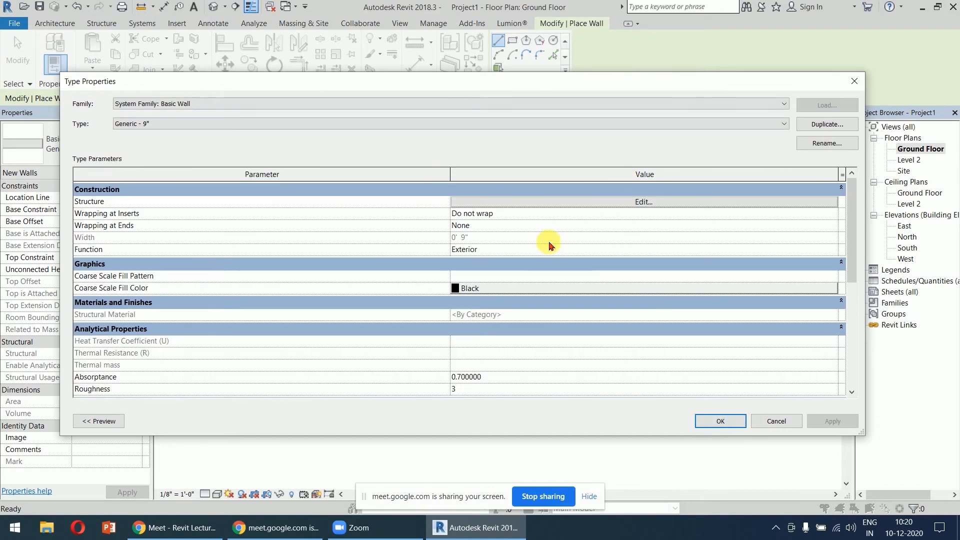
# Duplicate the Generic - 9" wall type as Generic - 4.5"
pyautogui.click(831, 125)
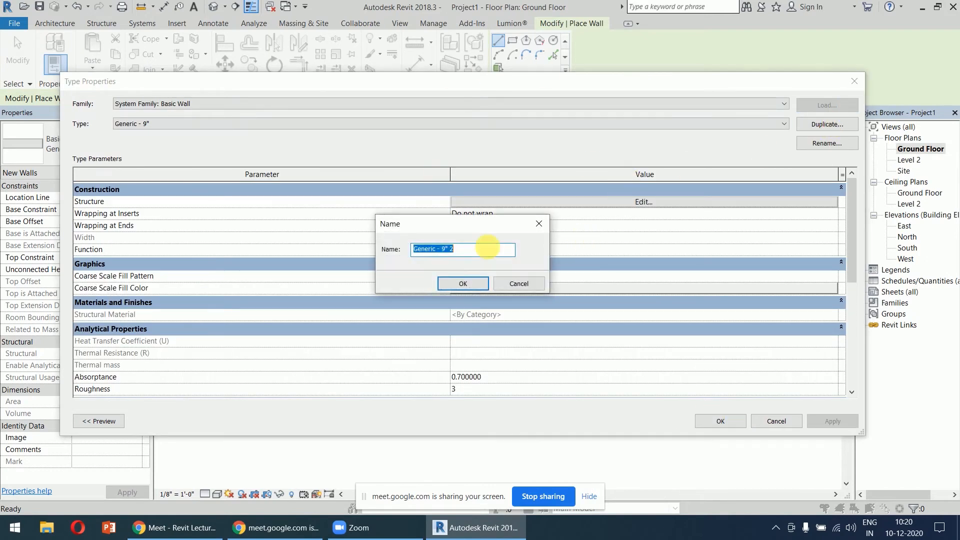
pyautogui.moveTo(477, 257); pyautogui.dragTo(442, 250)
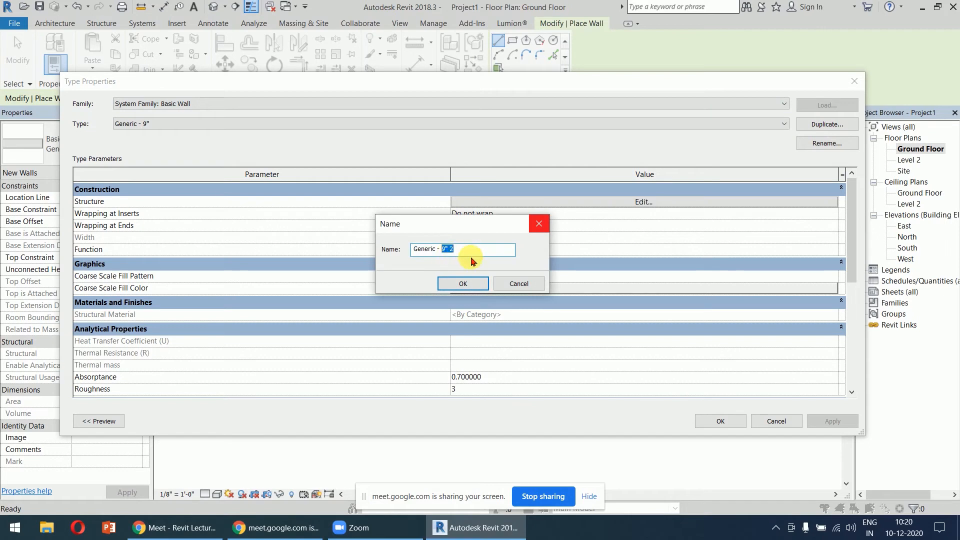
pyautogui.write('4.5')
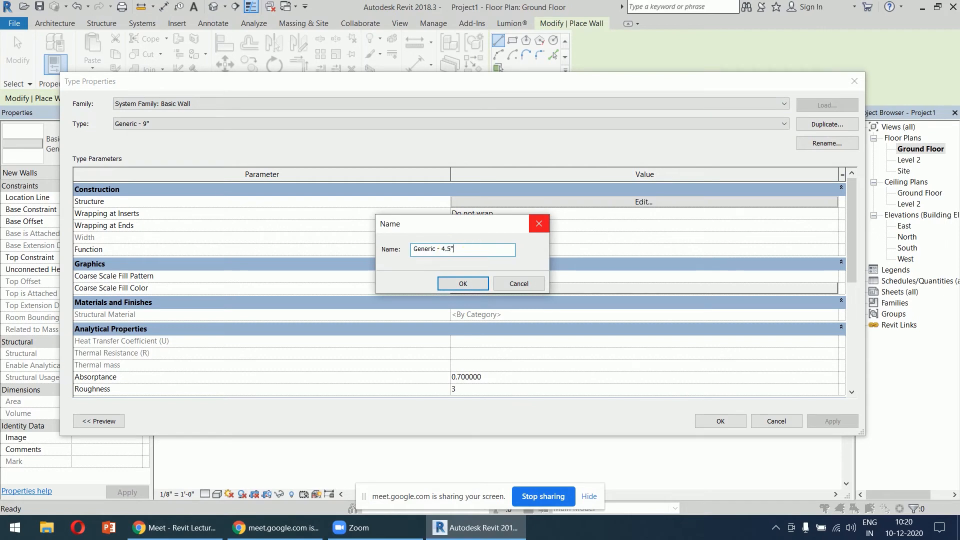
pyautogui.press('Return')
# Set the structure layer thickness of the Generic - 4.5" wall type to 4.5" and accept the type properties
pyautogui.click(574, 201)
pyautogui.click(510, 201)
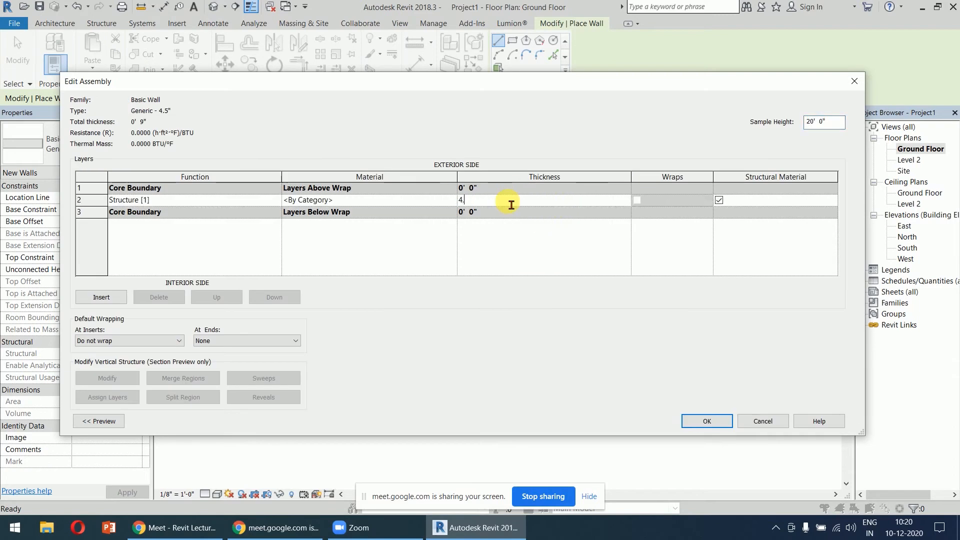
pyautogui.write('4.5')
pyautogui.press('Tab')
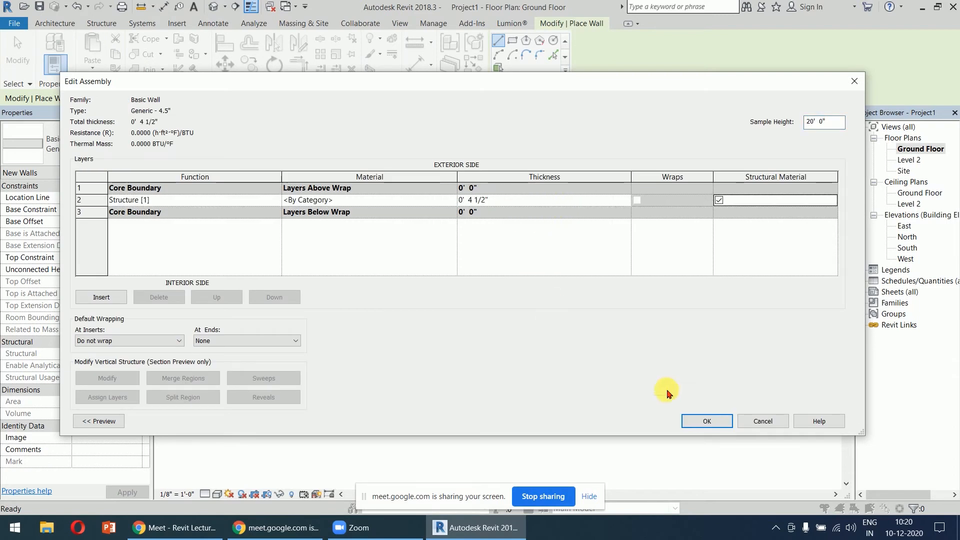
pyautogui.click(705, 421)
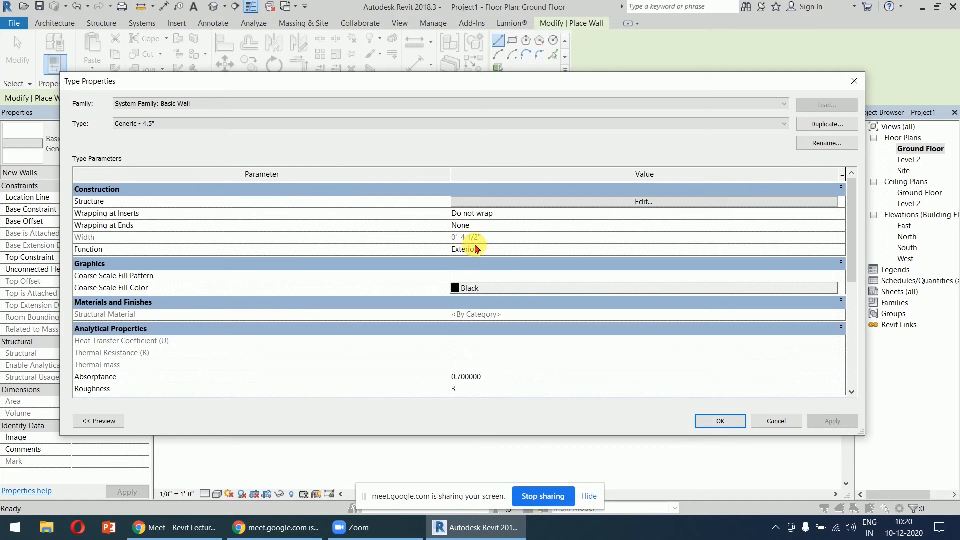
pyautogui.click(721, 421)
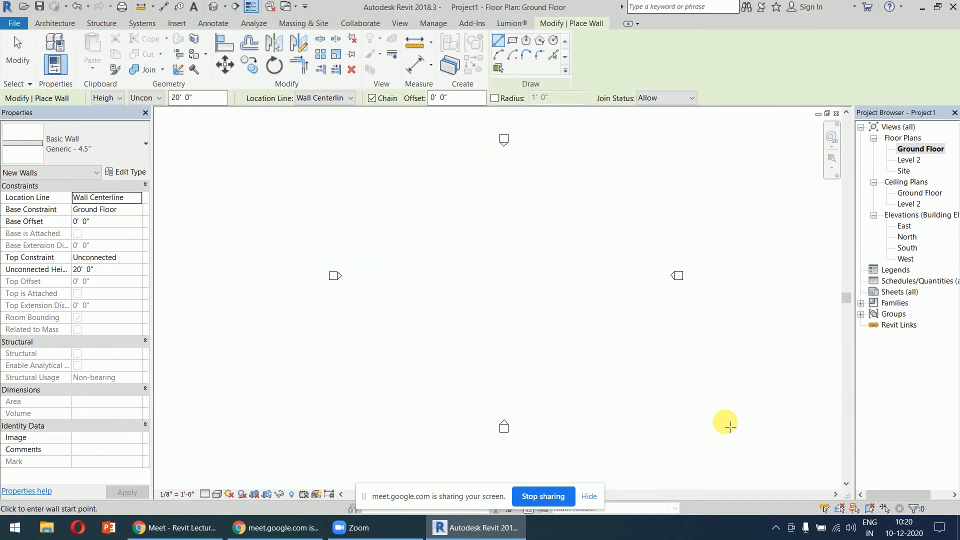
# Set the new walls' height up to Level 2 and choose the Generic - 9" wall type
pyautogui.click(145, 98)
pyautogui.click(155, 123)
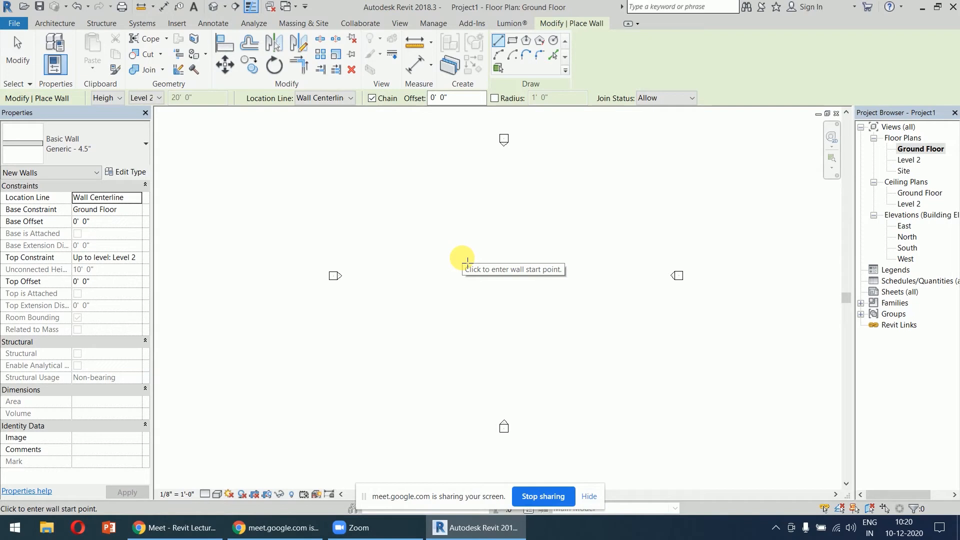
pyautogui.click(120, 148)
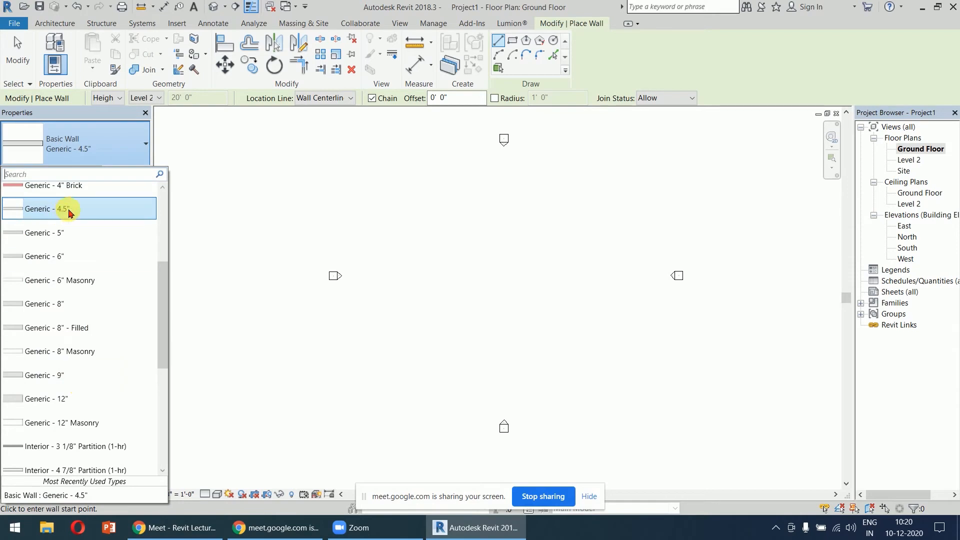
pyautogui.moveTo(98, 216)
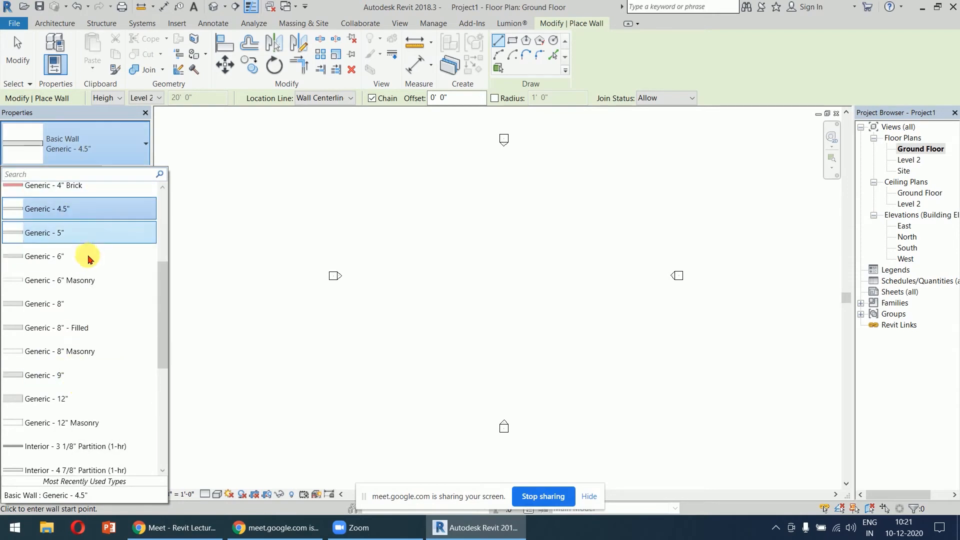
pyautogui.click(72, 370)
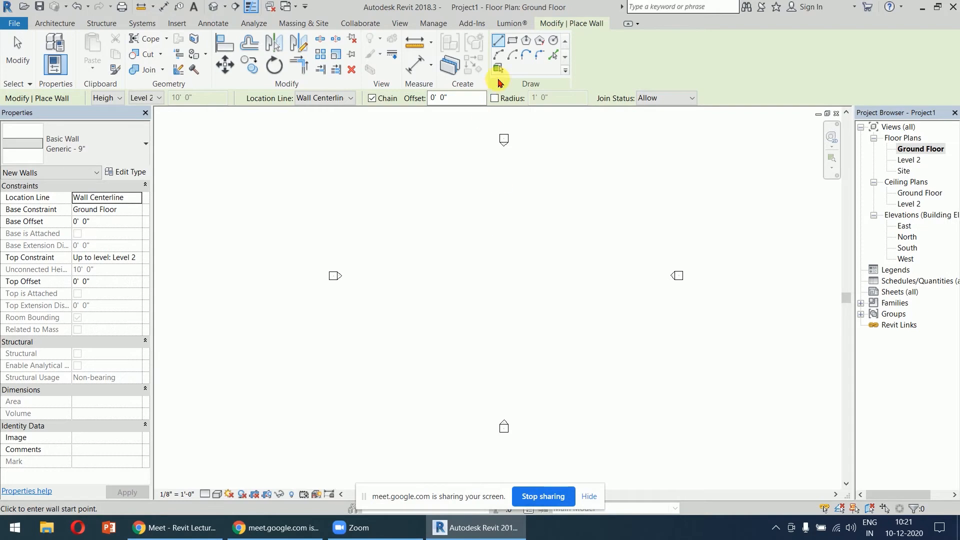
# Draw a rectangle of walls about 20' wide by 28' deep between the elevation markers, then leave the Wall command
pyautogui.click(512, 44)
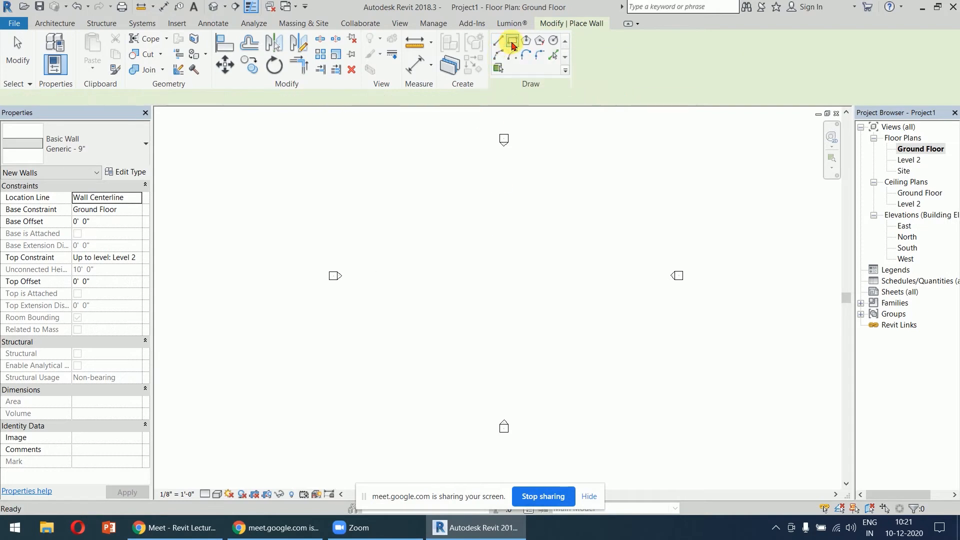
pyautogui.click(413, 202)
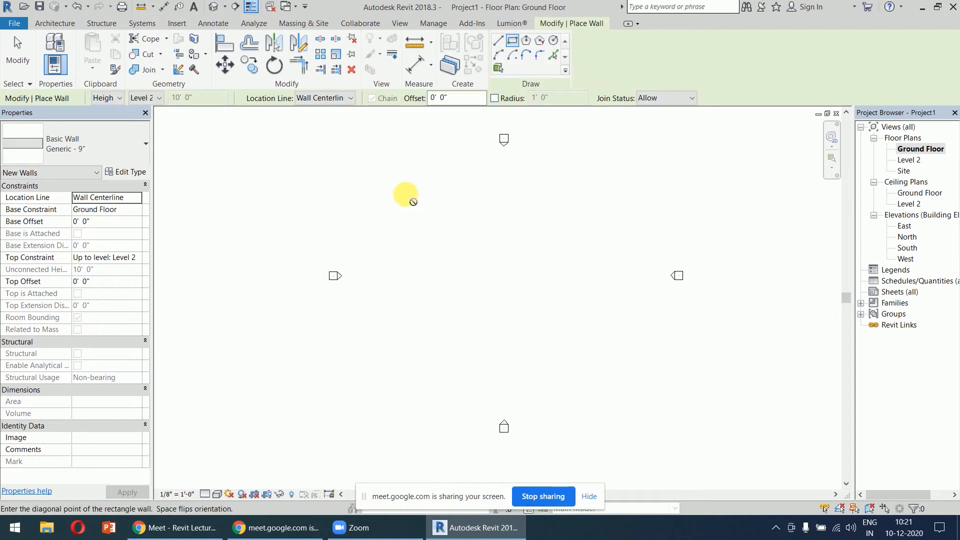
pyautogui.click(448, 252)
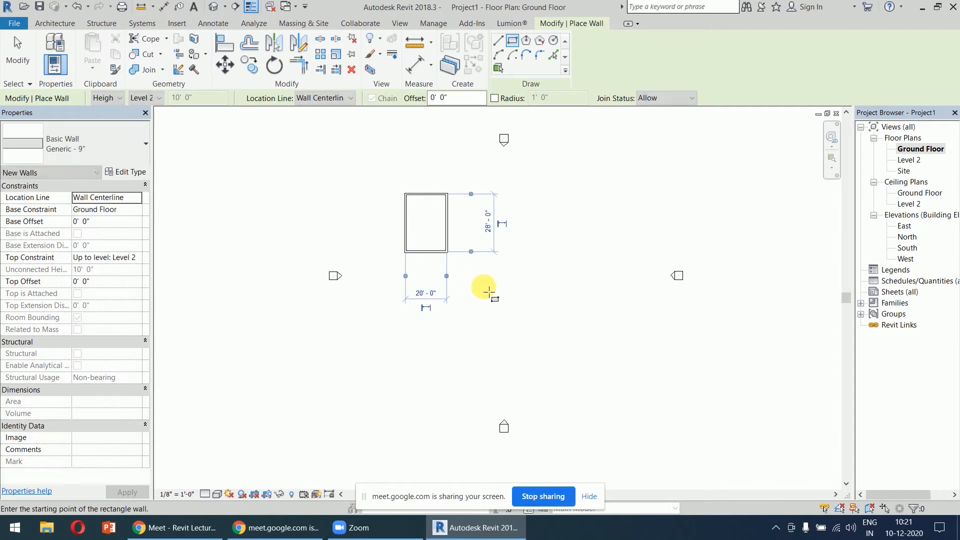
pyautogui.press('Escape')
pyautogui.press('Escape')
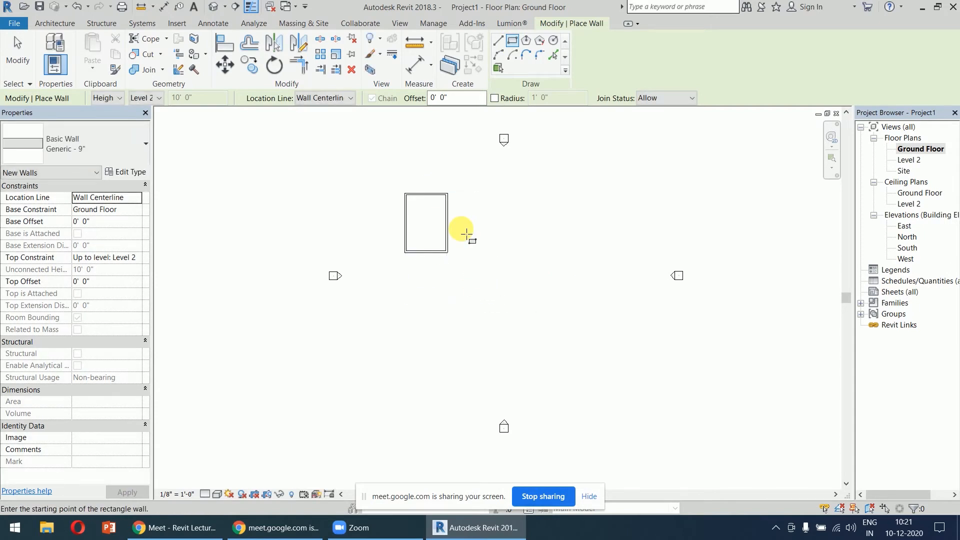
# Select the rectangle's lower wall and examine where its temporary dimension meets the wall thickness at the upper corner
pyautogui.scroll(5, 427, 224)
pyautogui.moveTo(451, 238); pyautogui.dragTo(461, 260, button='middle')
pyautogui.scroll(-1, 459, 257)
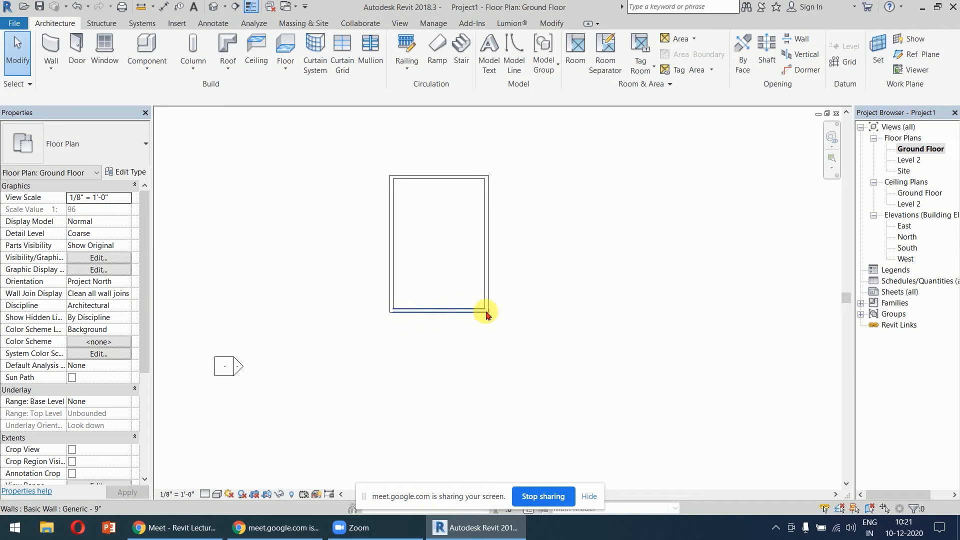
pyautogui.click(456, 315)
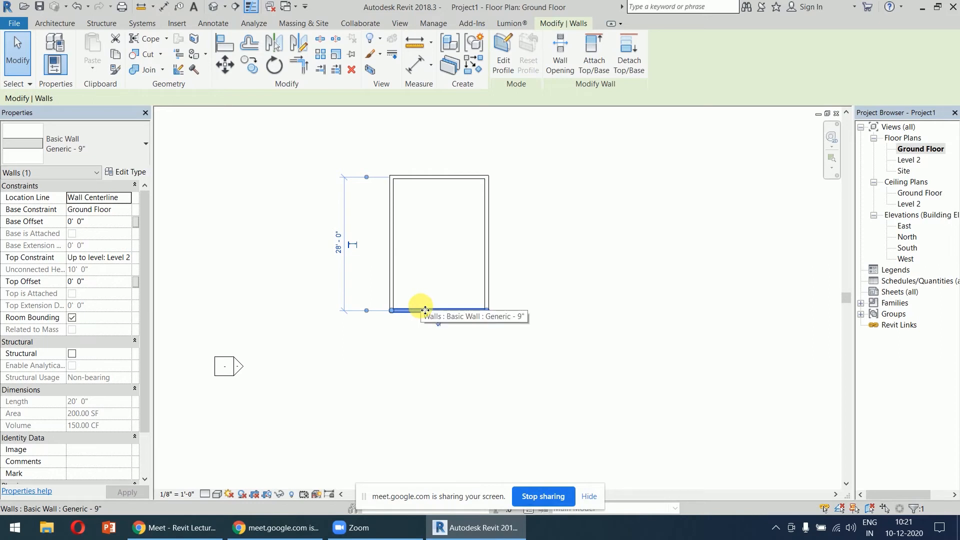
pyautogui.scroll(5, 387, 180)
pyautogui.scroll(3, 405, 159)
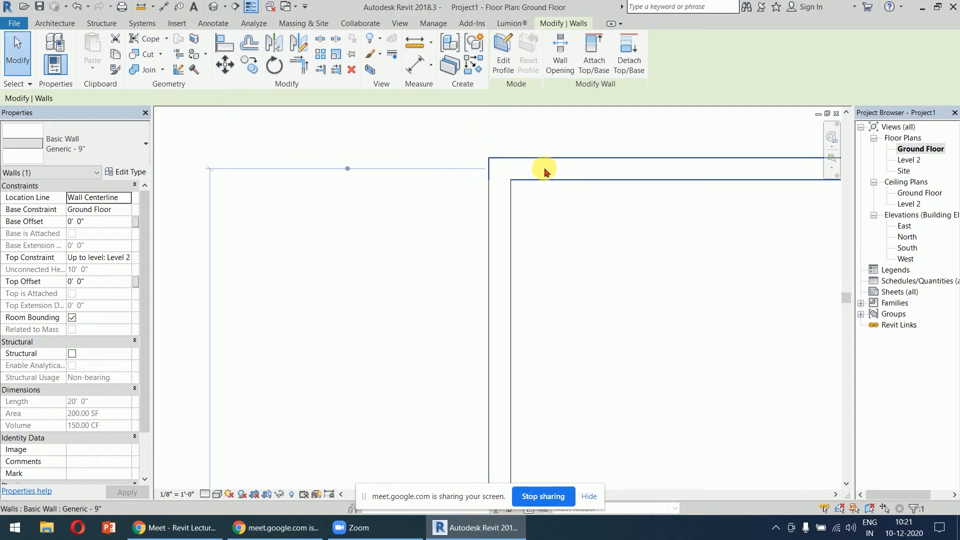
pyautogui.scroll(-5, 508, 167)
pyautogui.moveTo(544, 226); pyautogui.dragTo(498, 213, button='middle')
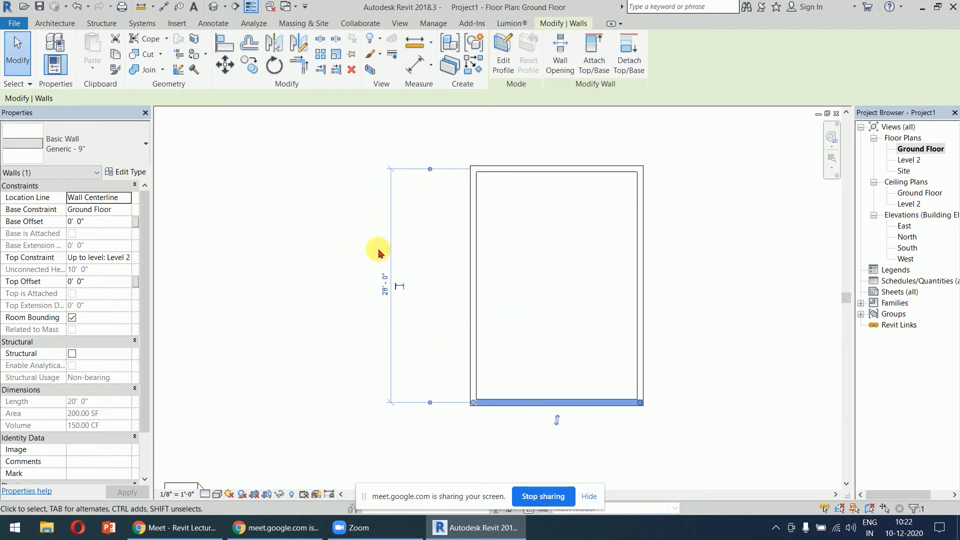
pyautogui.scroll(4, 480, 145)
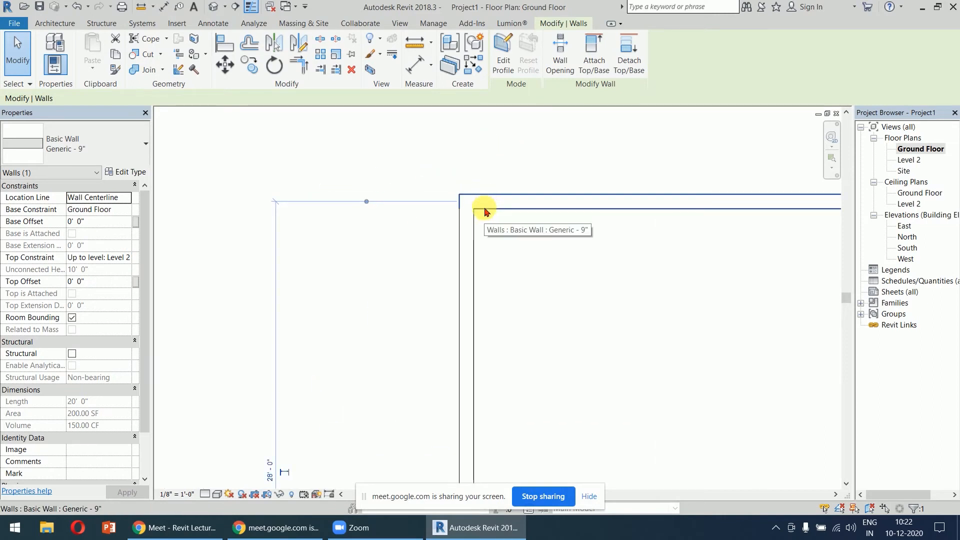
pyautogui.scroll(-5, 484, 220)
pyautogui.click(483, 224)
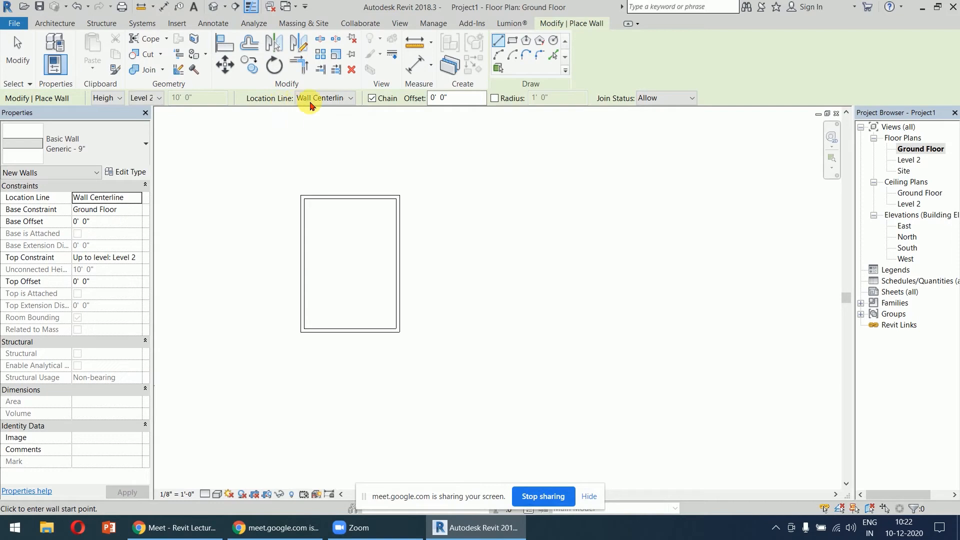
# Draw a second Generic - 9" wall rectangle, about 18' by 26'-6", beside the first with location line Finish Face: Interior, and leave the command
pyautogui.click(344, 99)
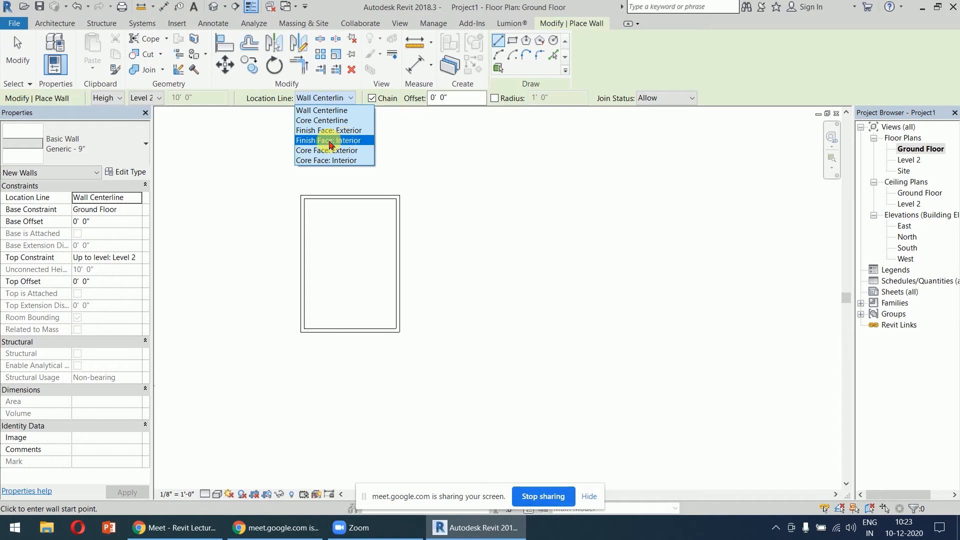
pyautogui.click(348, 141)
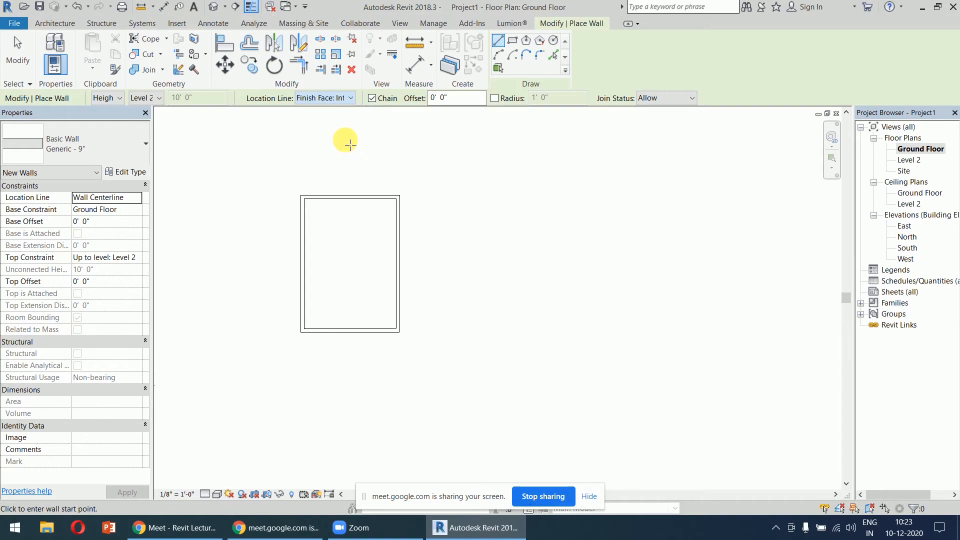
pyautogui.click(512, 40)
pyautogui.click(477, 194)
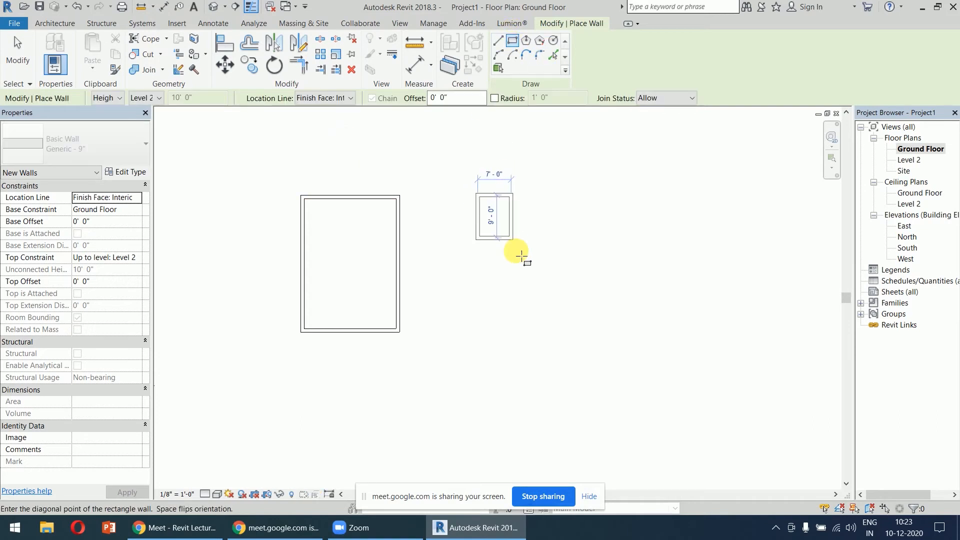
pyautogui.click(566, 323)
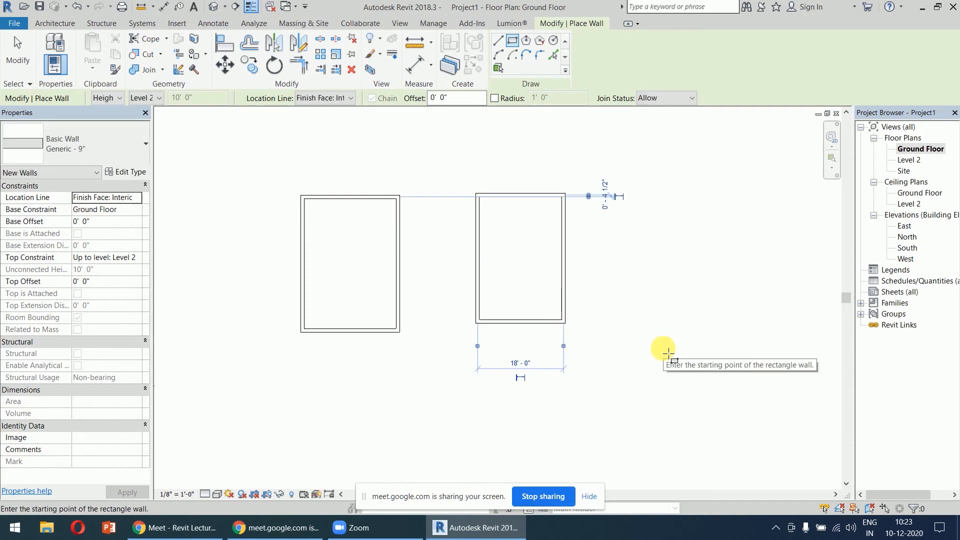
pyautogui.press('Escape')
pyautogui.press('Escape')
# Select the second rectangle's lower and upper walls in turn and examine where their temporary dimensions meet the wall thickness
pyautogui.click(524, 322)
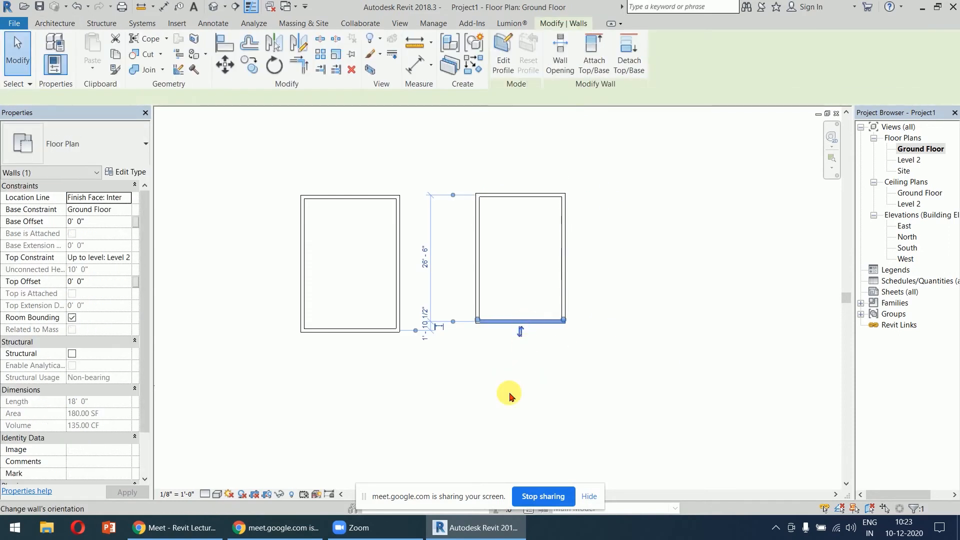
pyautogui.scroll(4, 440, 323)
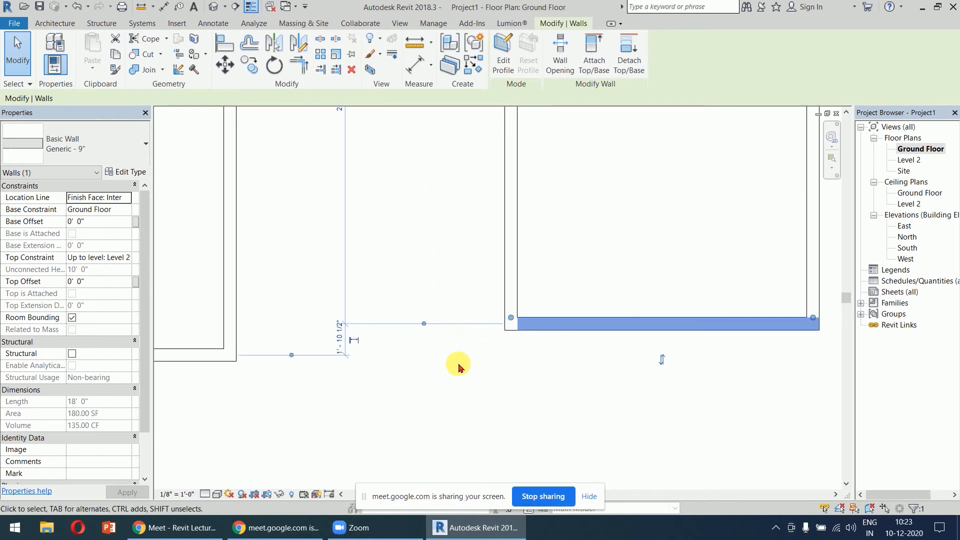
pyautogui.press('Escape')
pyautogui.scroll(-4, 461, 189)
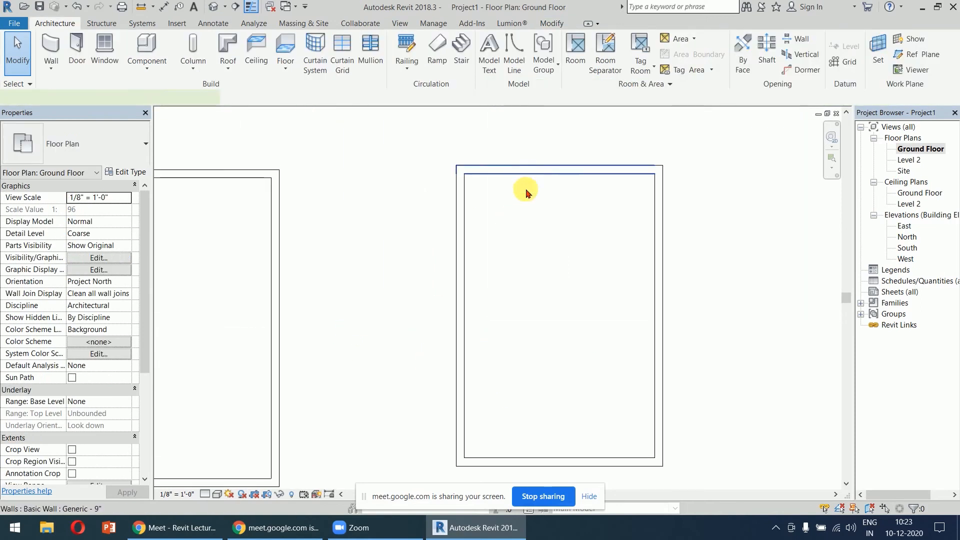
pyautogui.click(524, 175)
pyautogui.scroll(3, 656, 161)
pyautogui.scroll(3, 656, 161)
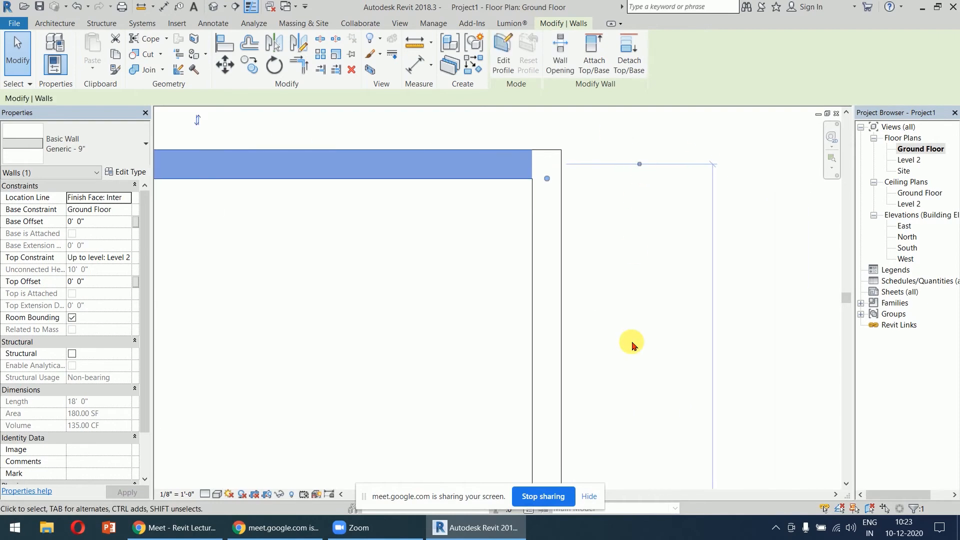
pyautogui.scroll(-5, 633, 342)
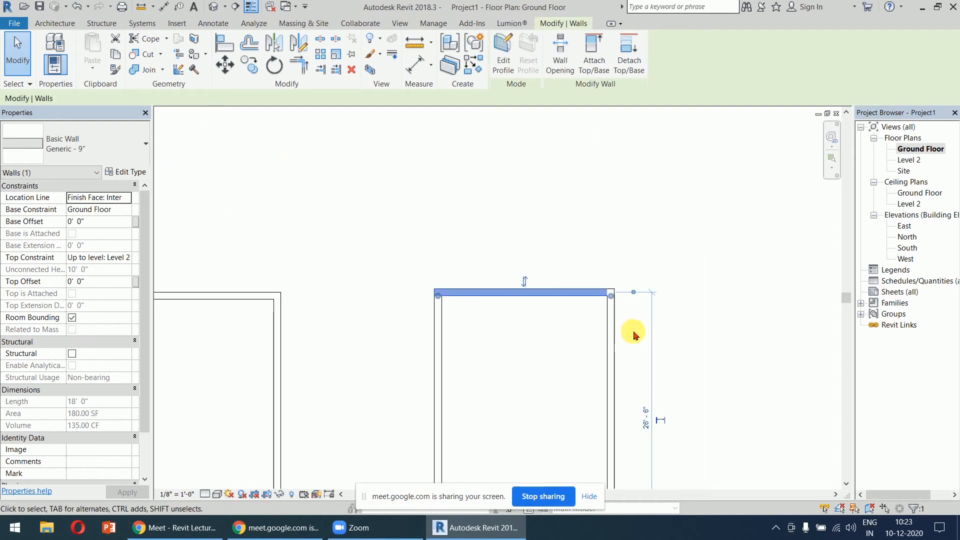
pyautogui.click(711, 222)
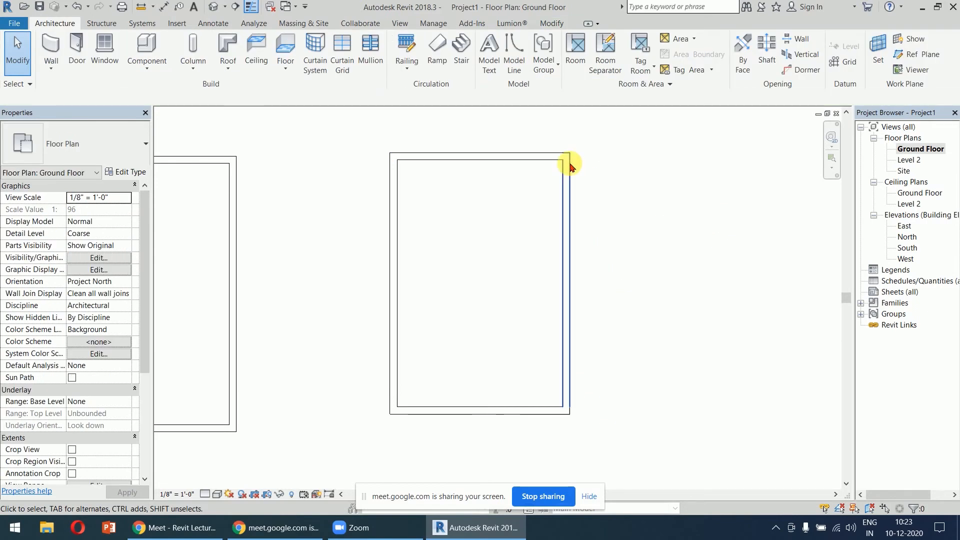
# Select the second rectangle's upper wall and move its vertical dimension's witness lines to the inner wall faces, checking the lower corner
pyautogui.click(552, 159)
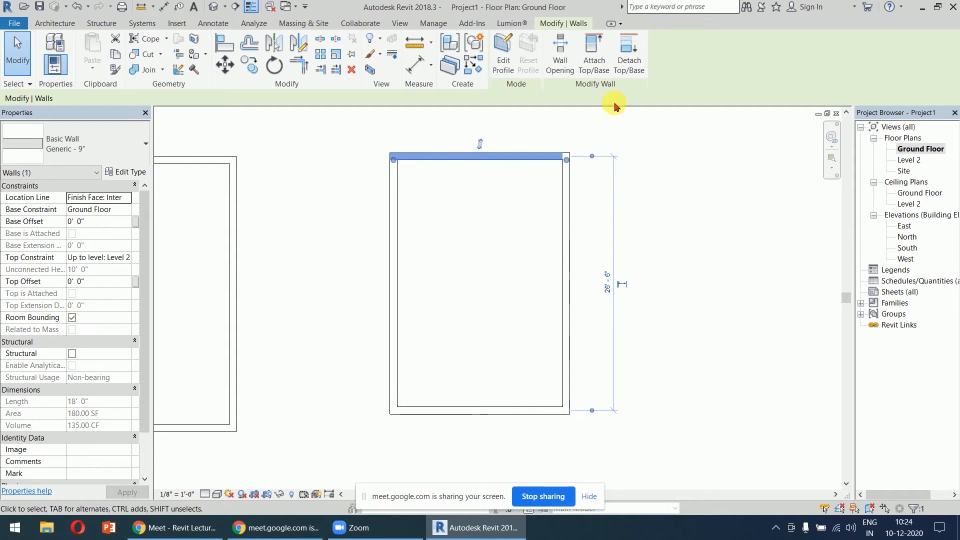
pyautogui.scroll(4, 592, 145)
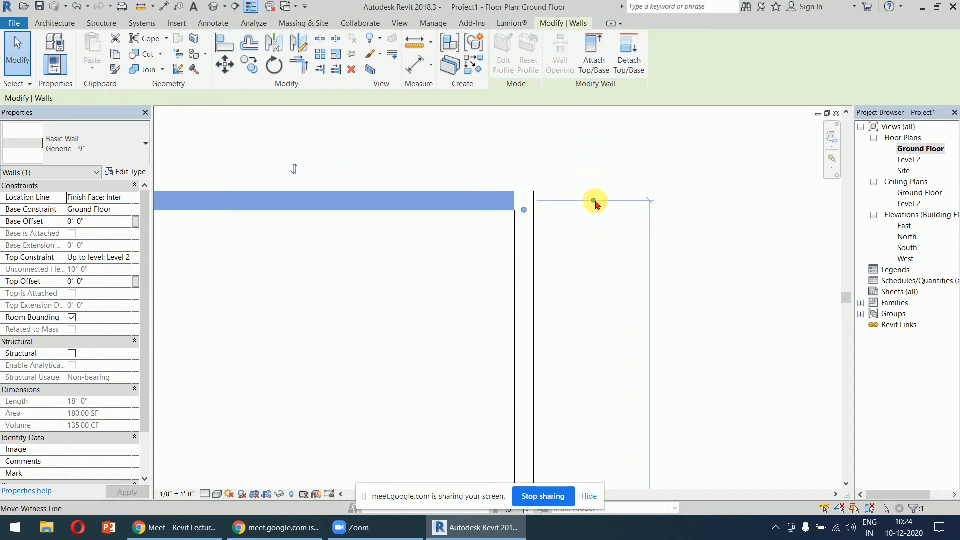
pyautogui.moveTo(594, 201); pyautogui.dragTo(595, 215)
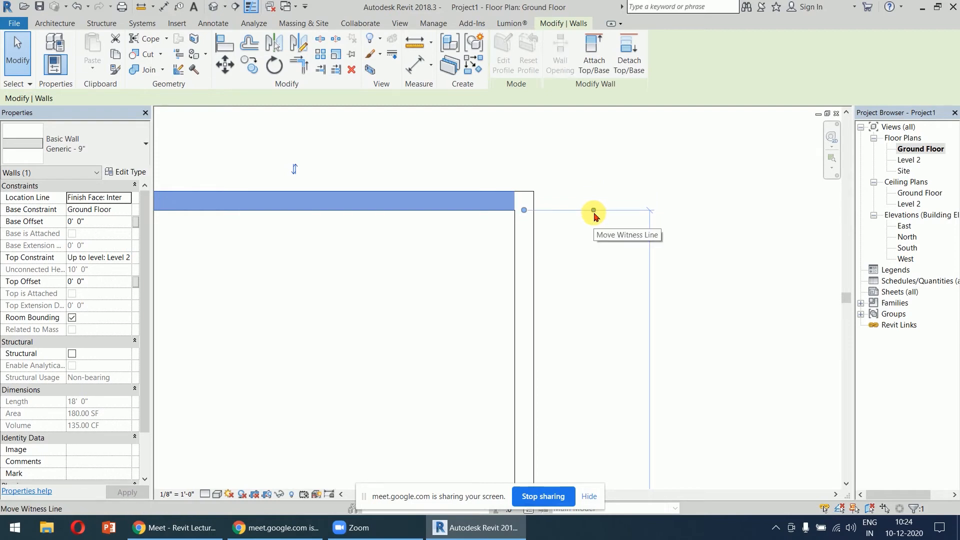
pyautogui.scroll(-3, 584, 293)
pyautogui.moveTo(565, 330); pyautogui.dragTo(530, 115, button='middle')
pyautogui.scroll(4, 539, 288)
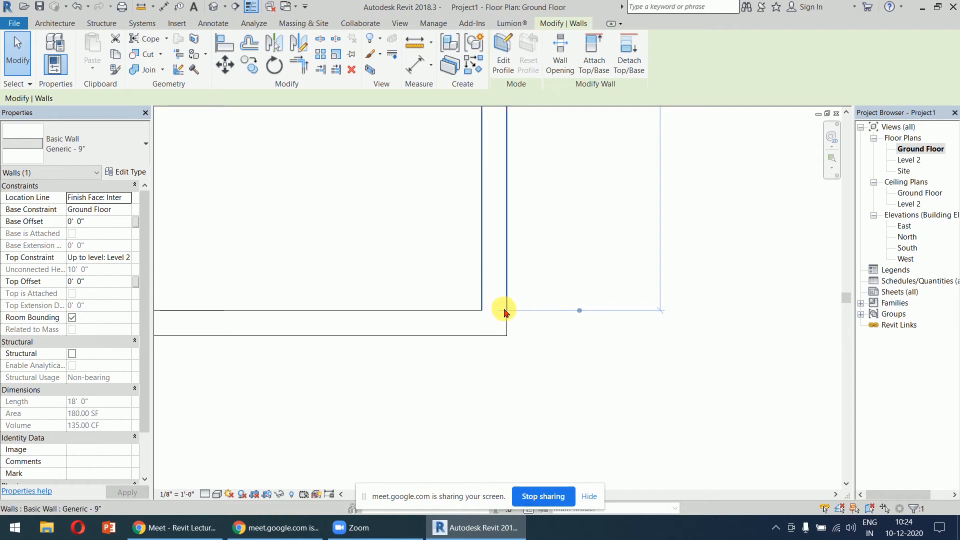
pyautogui.scroll(-4, 574, 215)
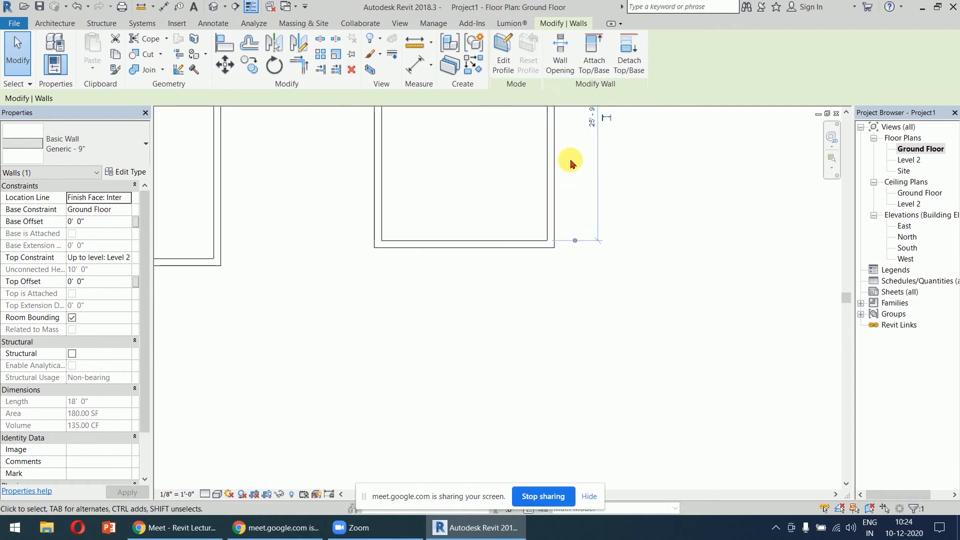
# Set the second rectangle's inner length between the upper and lower walls to 30' and deselect the wall
pyautogui.moveTo(571, 161); pyautogui.dragTo(617, 307, button='middle')
pyautogui.click(572, 254)
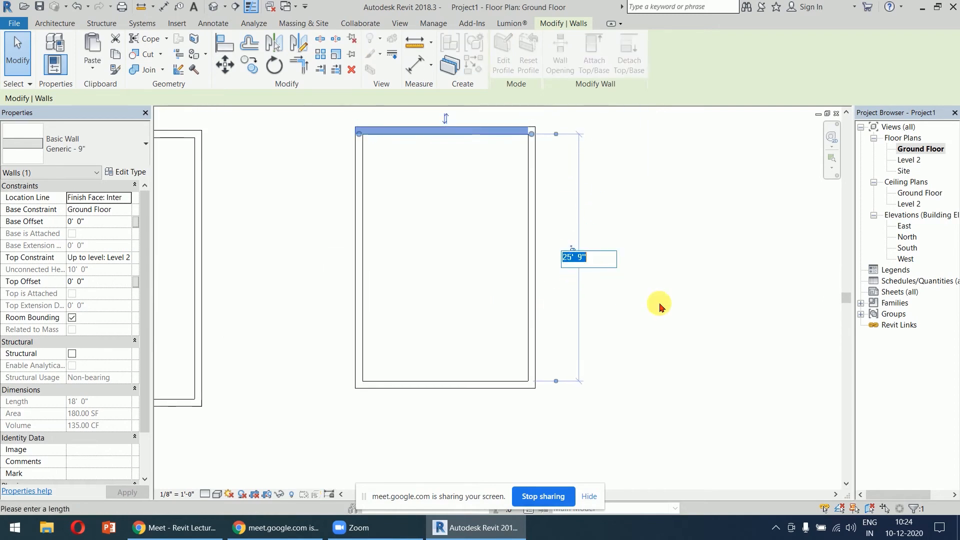
pyautogui.write("30'")
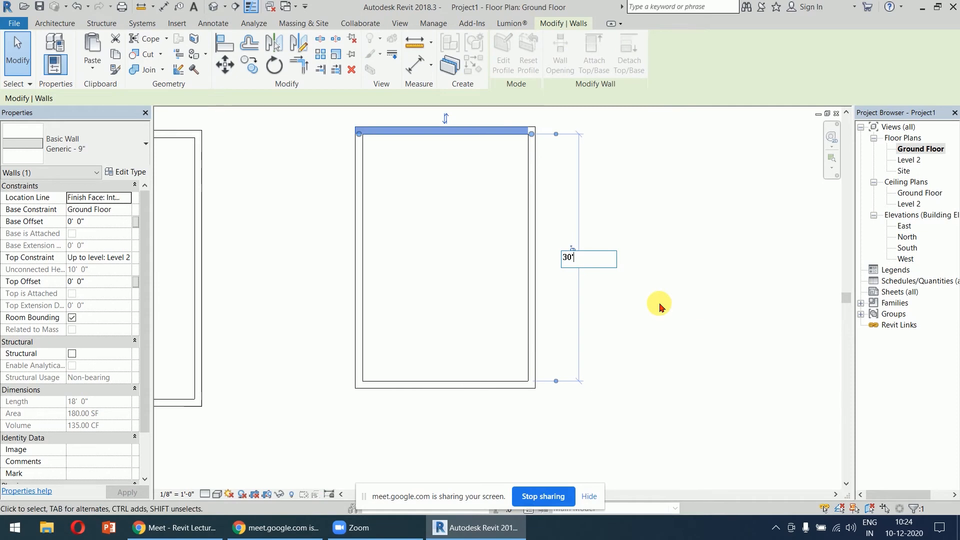
pyautogui.press('Return')
pyautogui.scroll(-2, 654, 305)
pyautogui.moveTo(654, 304); pyautogui.dragTo(652, 301, button='middle')
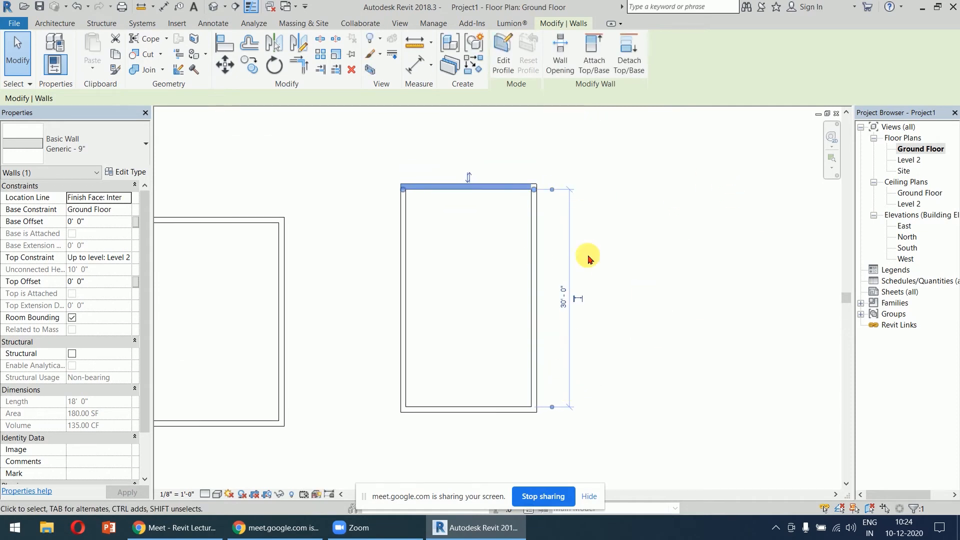
pyautogui.click(617, 269)
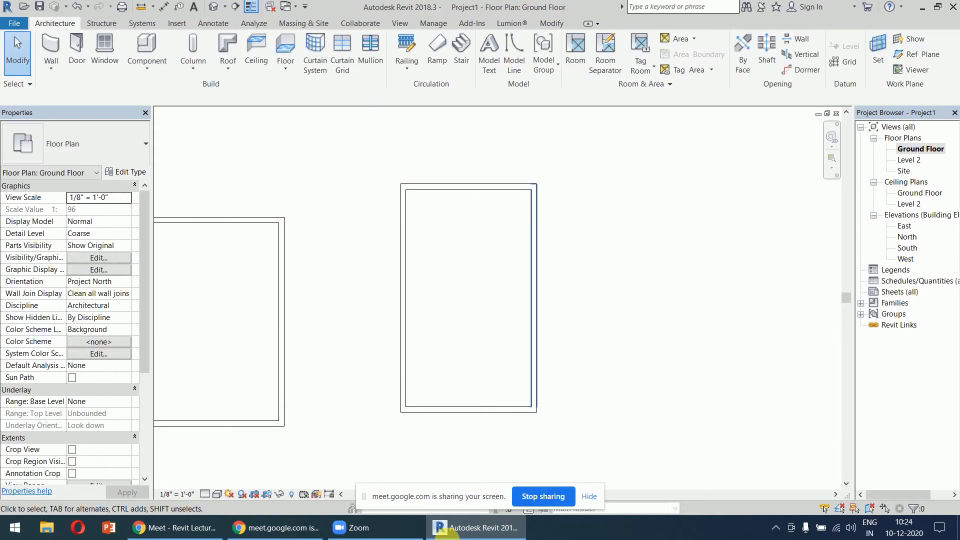
# Move the right wall's temporary dimension witness lines to the inner wall faces and set the rectangle's inner width to 15'
pyautogui.scroll(4, 500, 290)
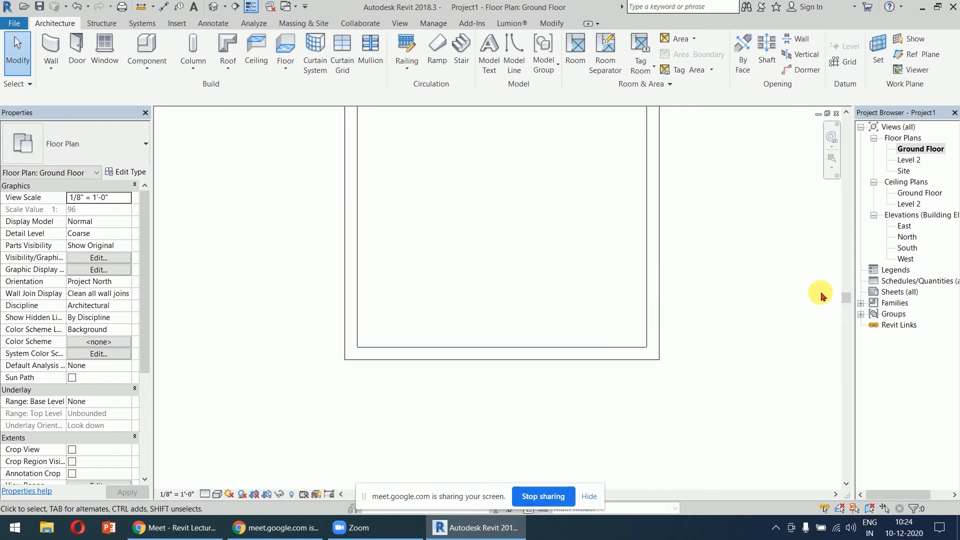
pyautogui.click(661, 308)
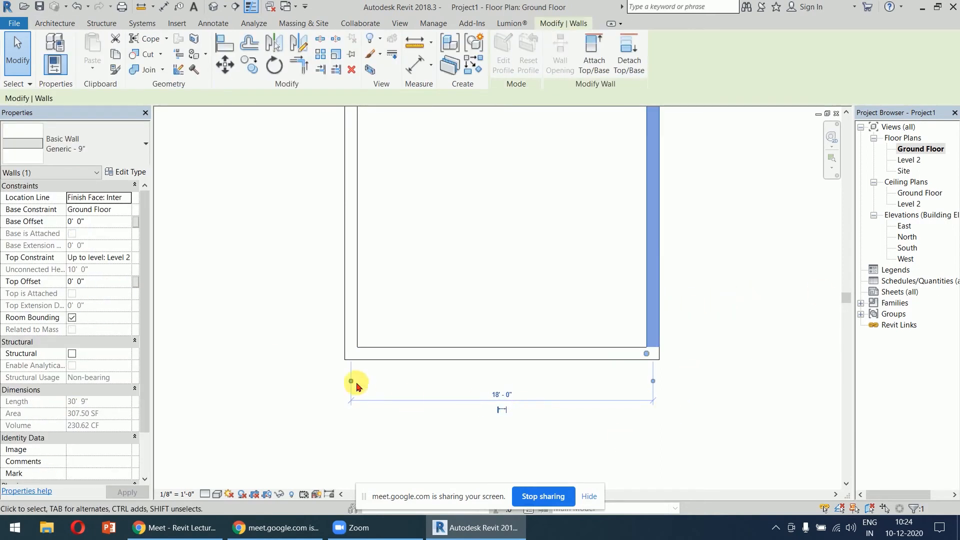
pyautogui.click(653, 382)
pyautogui.click(351, 381)
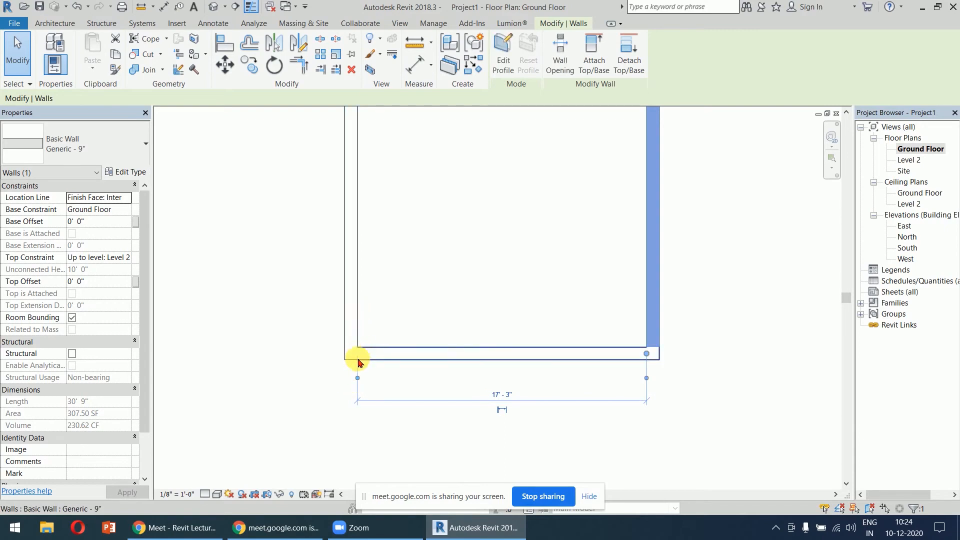
pyautogui.click(504, 393)
pyautogui.write('1')
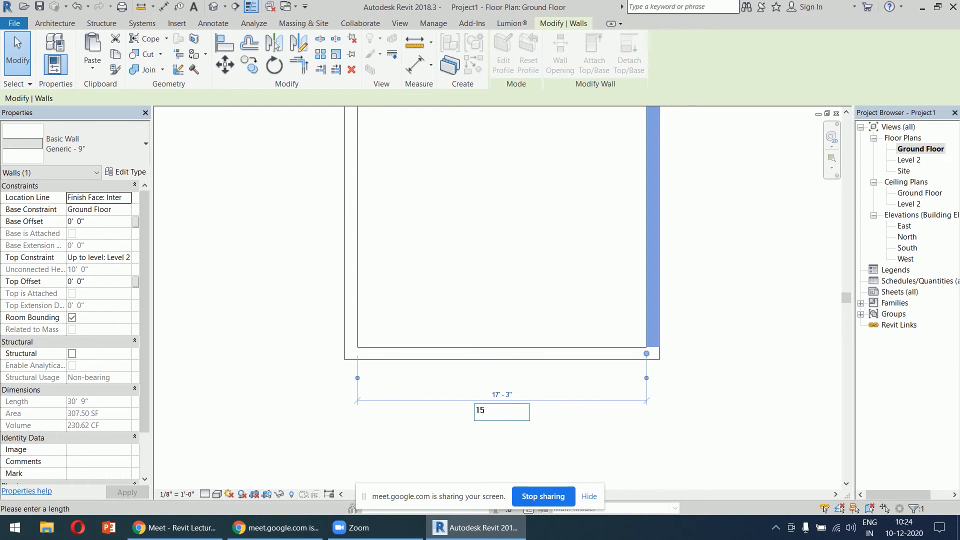
pyautogui.write('5')
pyautogui.press('Return')
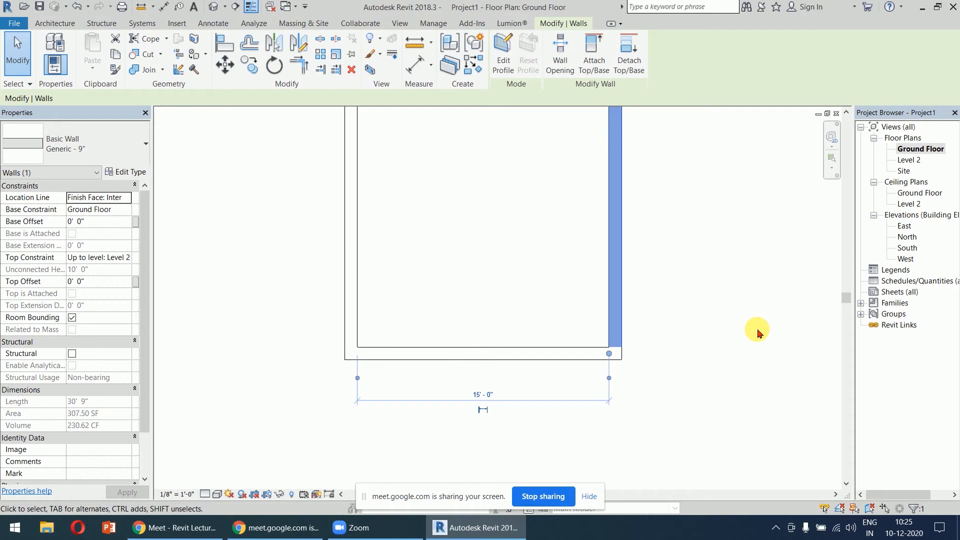
pyautogui.click(706, 263)
# Select the resized rectangle's upper wall to check its inner length dimension and wall type, then deselect it
pyautogui.scroll(-3, 706, 245)
pyautogui.moveTo(741, 197); pyautogui.dragTo(570, 285, button='middle')
pyautogui.scroll(1, 570, 286)
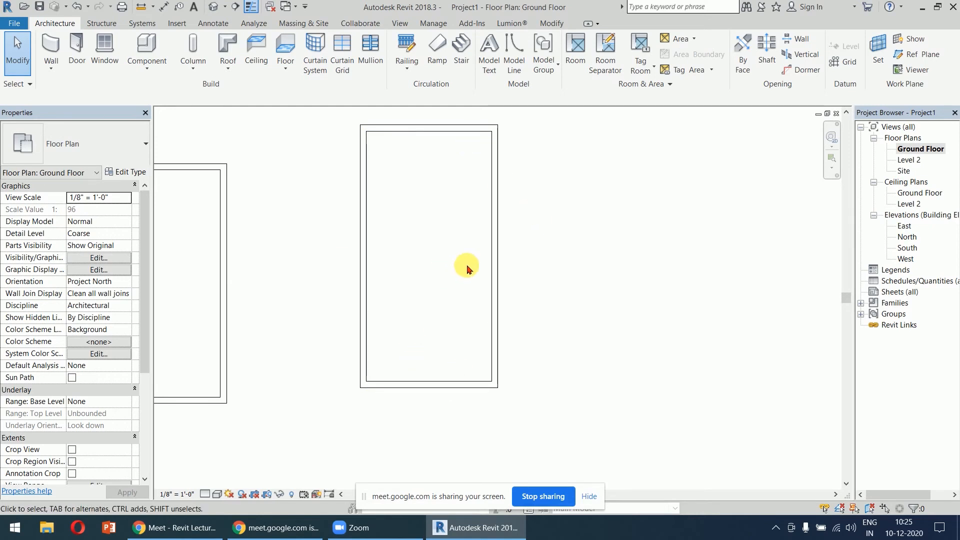
pyautogui.click(438, 129)
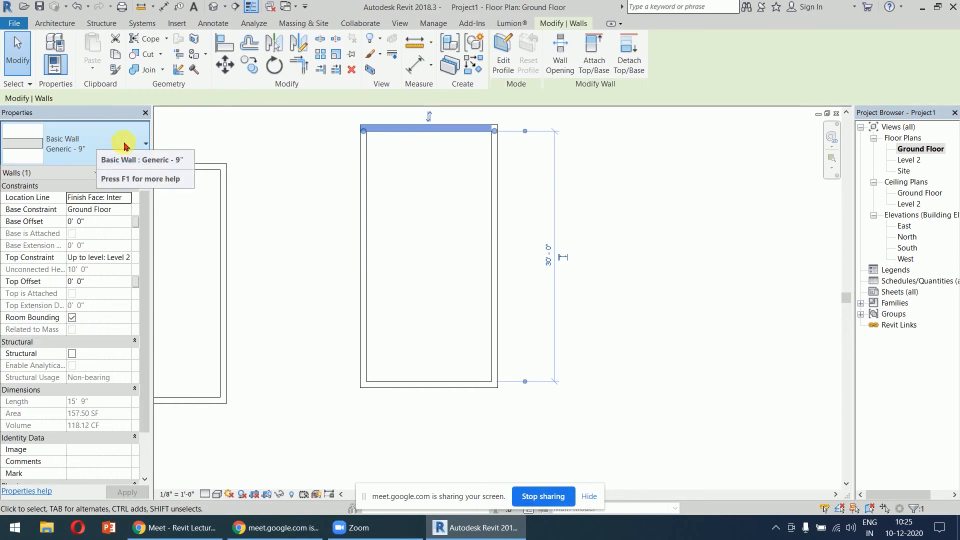
pyautogui.click(324, 188)
# Delete the first wall rectangle, left of the resized one
pyautogui.moveTo(400, 179); pyautogui.dragTo(485, 190, button='middle')
pyautogui.scroll(1, 430, 223)
pyautogui.scroll(1, 481, 186)
pyautogui.moveTo(508, 228); pyautogui.dragTo(503, 235, button='middle')
pyautogui.scroll(-1, 503, 235)
pyautogui.moveTo(365, 224); pyautogui.dragTo(450, 203, button='middle')
pyautogui.moveTo(404, 142); pyautogui.dragTo(178, 413)
pyautogui.press('Delete')
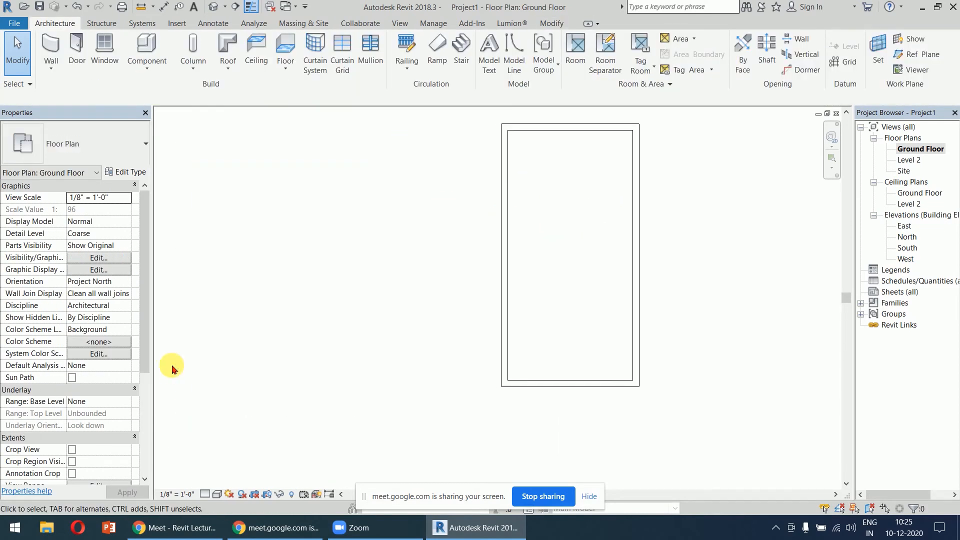
# Start a new architectural wall and choose the Generic - 4.5" wall type
pyautogui.moveTo(596, 223); pyautogui.dragTo(506, 236, button='middle')
pyautogui.scroll(1, 489, 237)
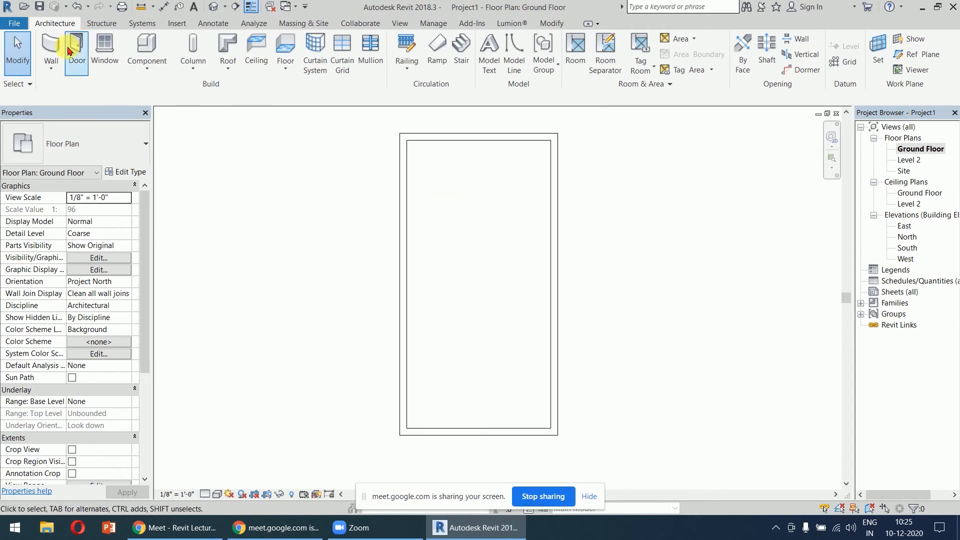
pyautogui.click(51, 45)
pyautogui.click(111, 148)
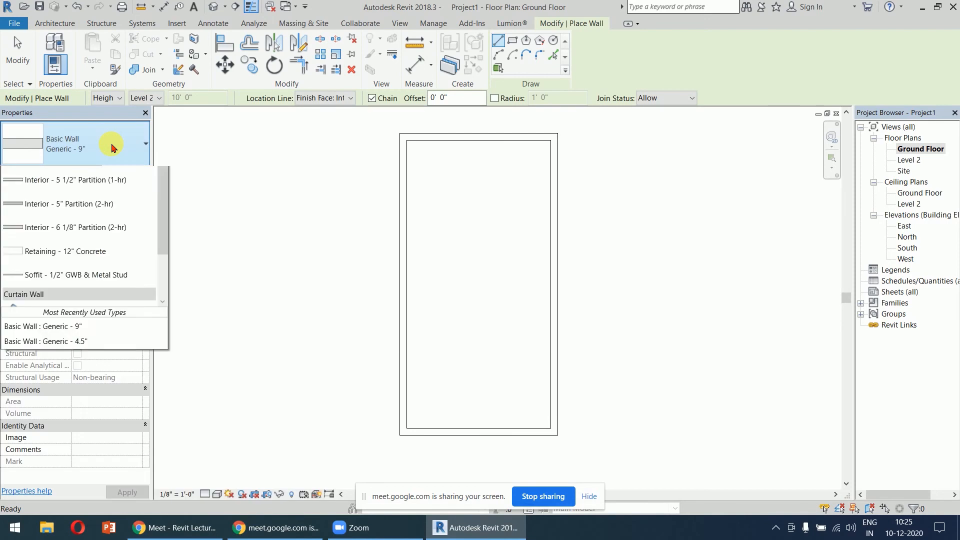
pyautogui.scroll(-1, 100, 340)
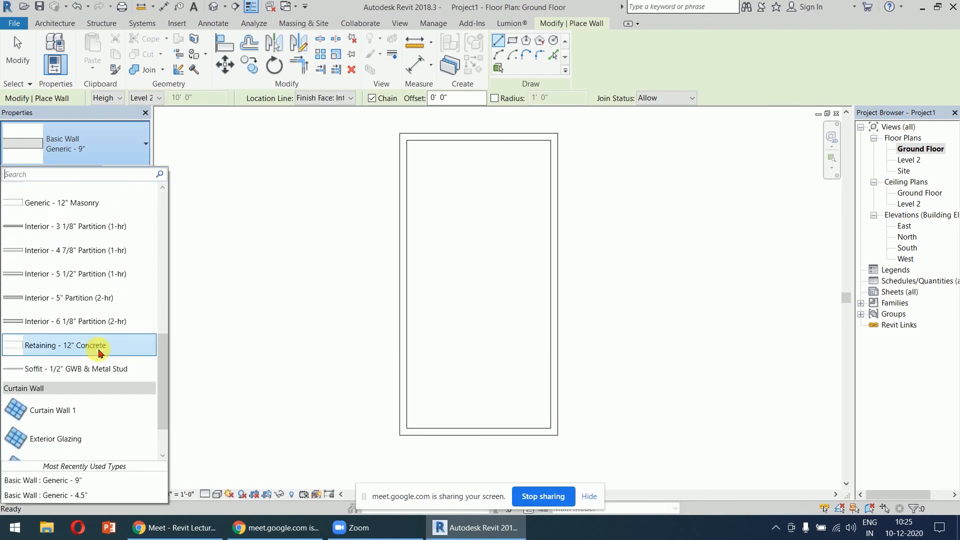
pyautogui.scroll(3, 97, 347)
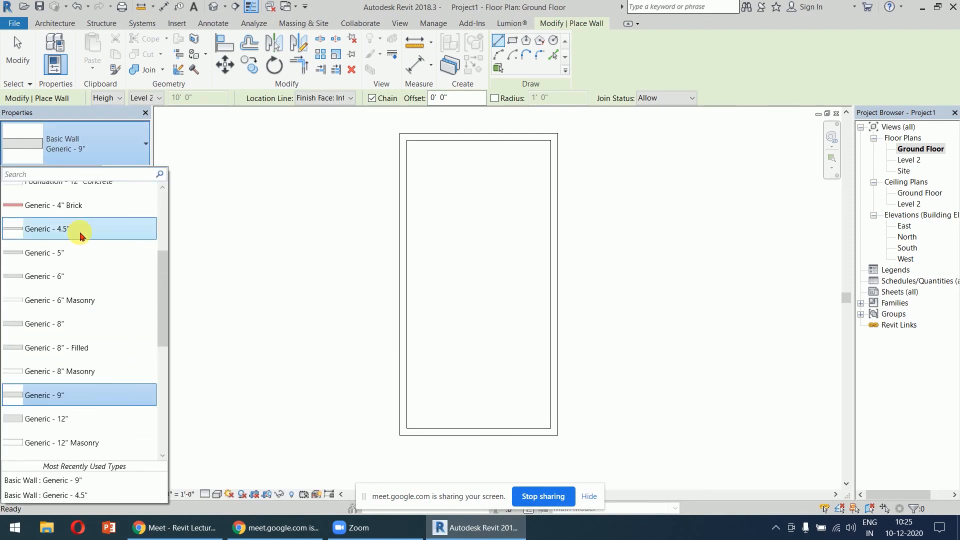
pyautogui.click(81, 230)
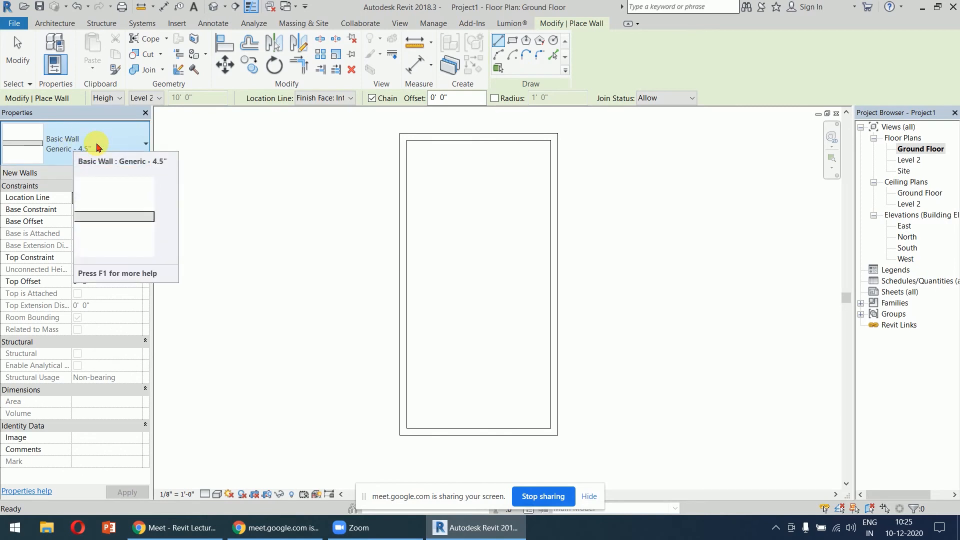
# Place a vertical 4.5" partition by Pick Lines, offset 7' 0" from the left outer wall's inner face into the rectangle
pyautogui.moveTo(503, 306); pyautogui.dragTo(475, 315, button='middle')
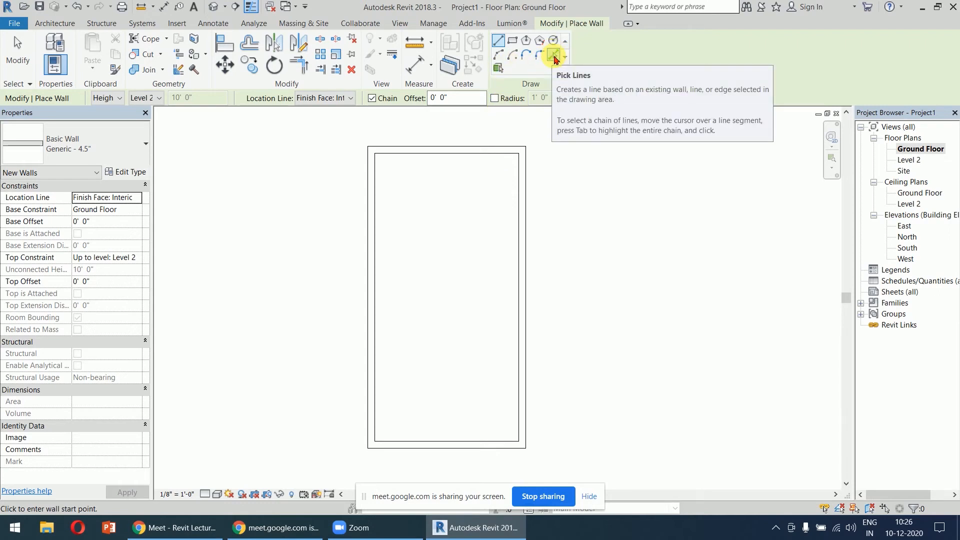
pyautogui.click(553, 56)
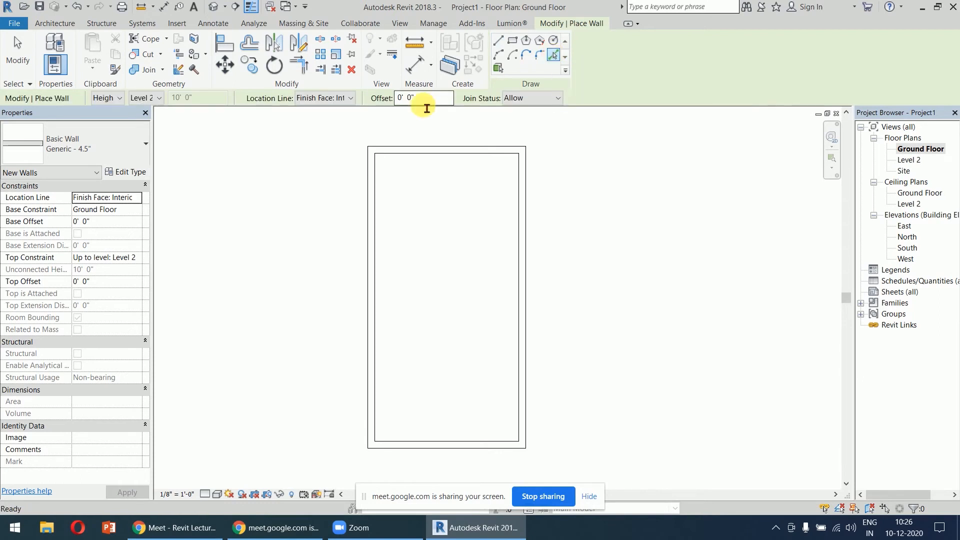
pyautogui.click(402, 99)
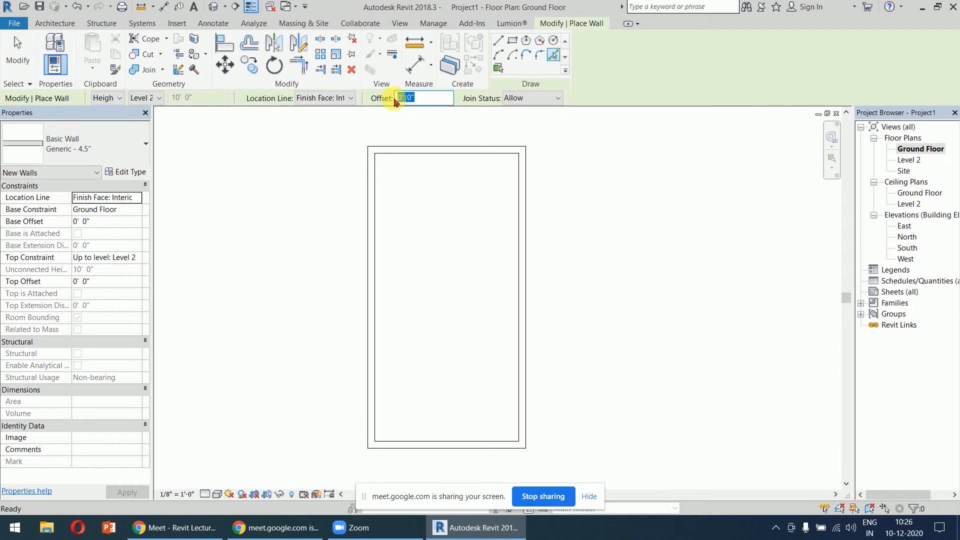
pyautogui.write('7')
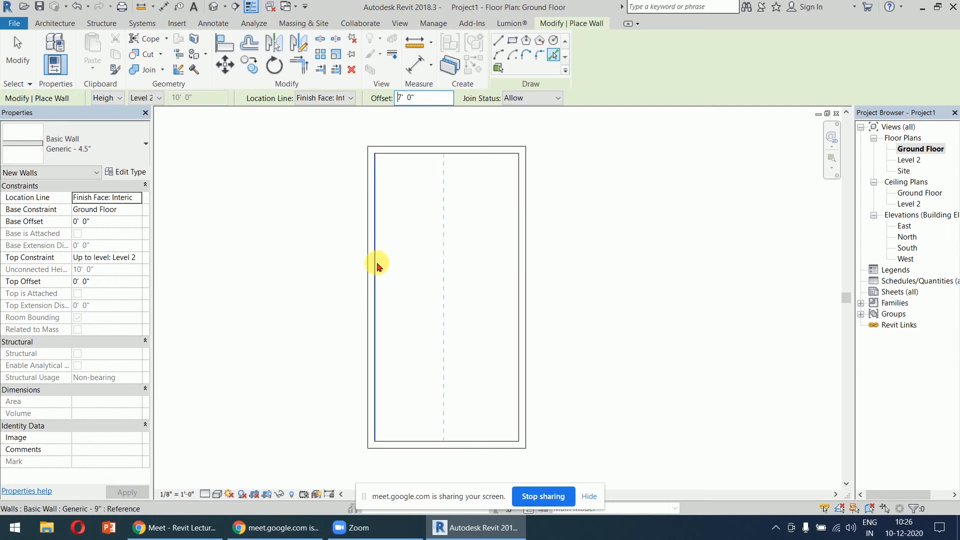
pyautogui.click(378, 265)
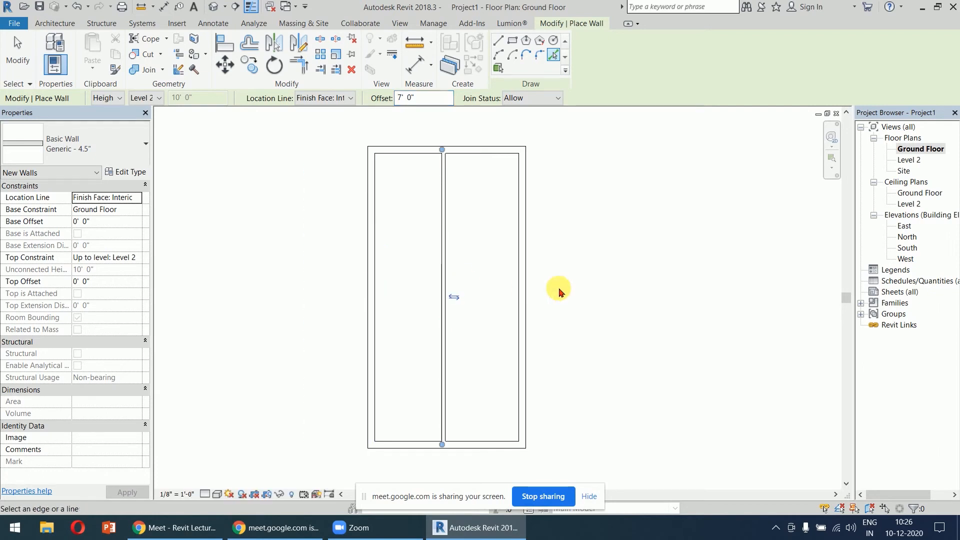
# Place a horizontal 4.5" partition offset 10' 0" up from the lower outer wall's inner face, right of the vertical partition, and end wall placement
pyautogui.moveTo(559, 291); pyautogui.dragTo(544, 238, button='middle')
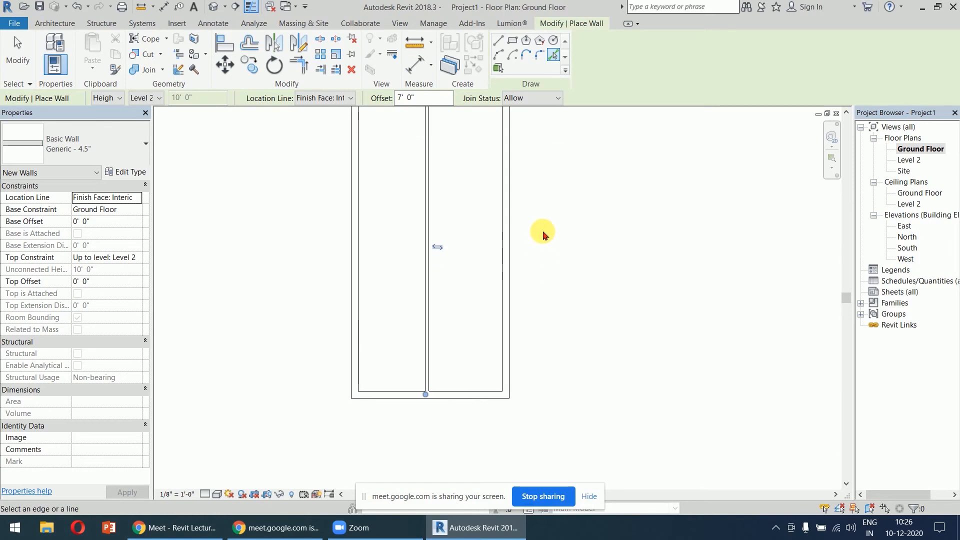
pyautogui.moveTo(424, 99); pyautogui.dragTo(388, 98)
pyautogui.write('10')
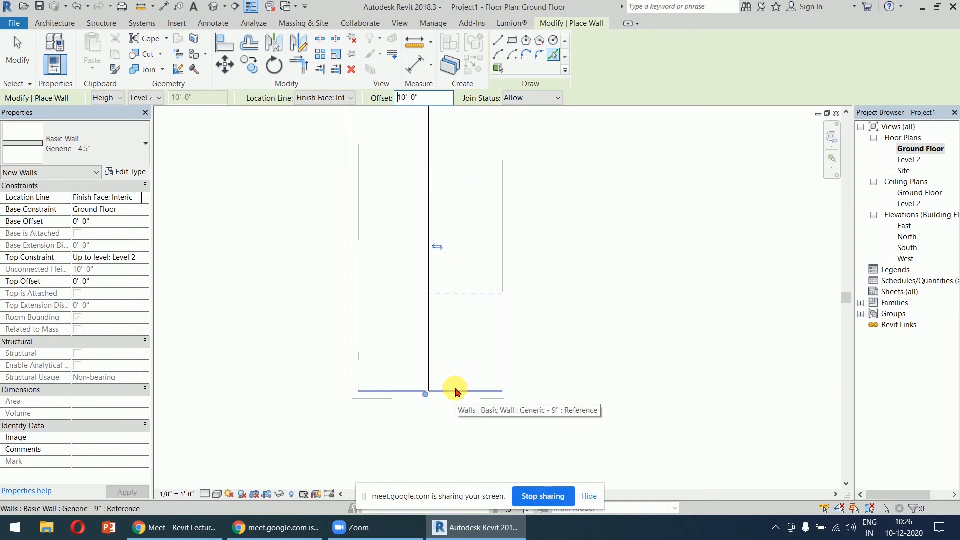
pyautogui.click(456, 392)
pyautogui.moveTo(570, 219); pyautogui.dragTo(578, 298, button='middle')
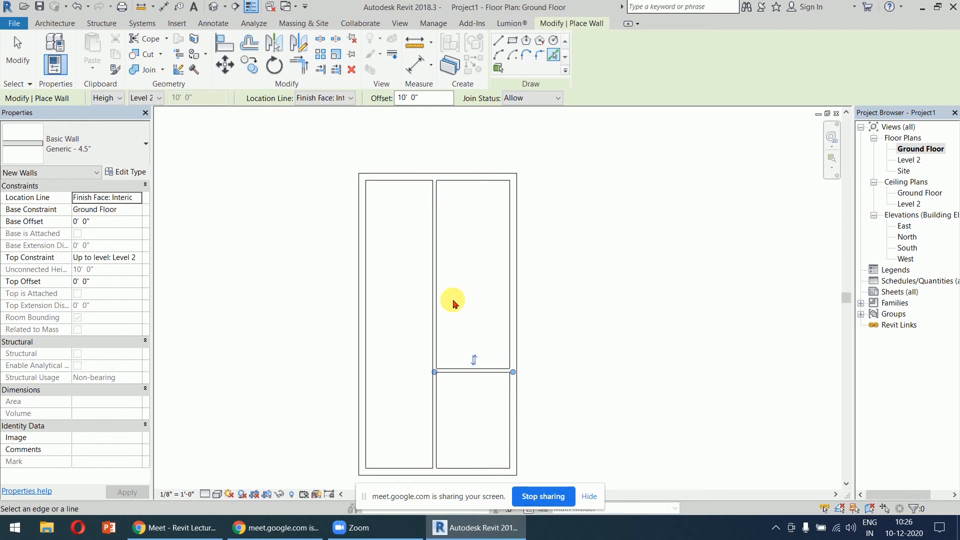
pyautogui.press('Escape')
pyautogui.press('Escape')
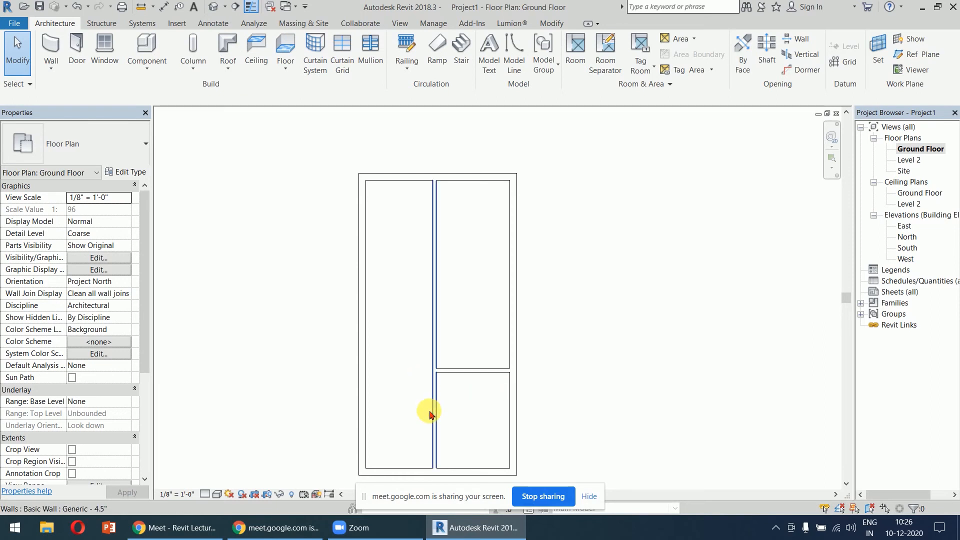
pyautogui.moveTo(448, 403); pyautogui.dragTo(459, 365, button='middle')
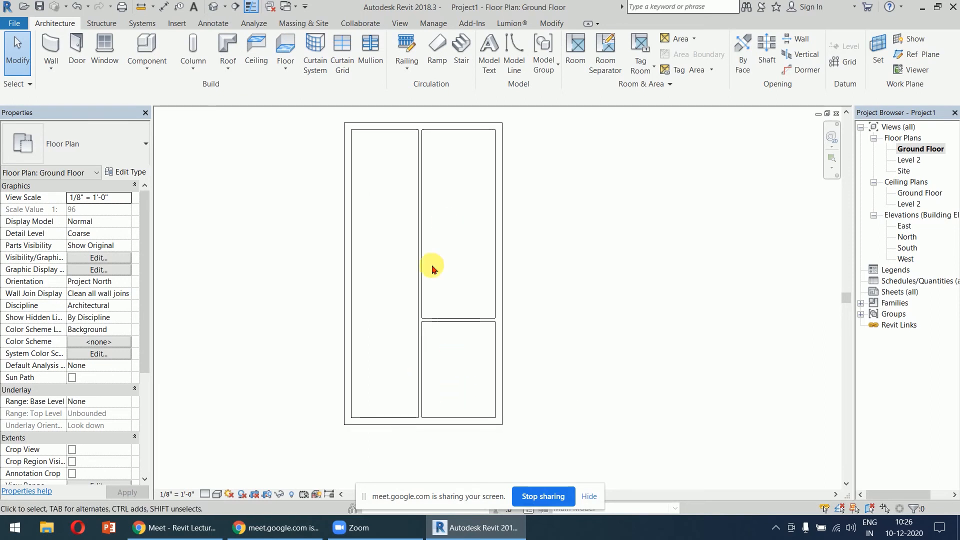
# Try Trim/Extend to Corner on the vertical and horizontal partitions, keeping the vertical wall's lower part
pyautogui.click(551, 23)
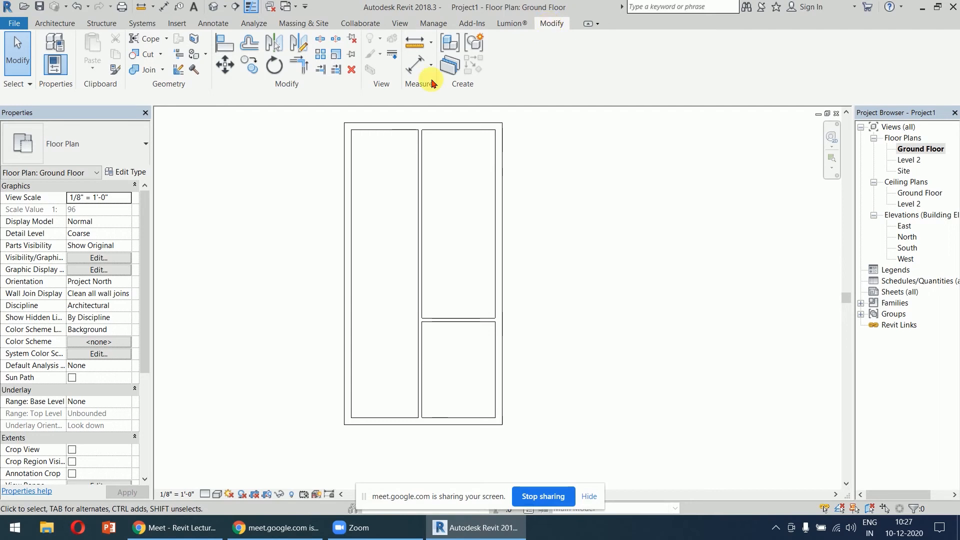
pyautogui.click(302, 71)
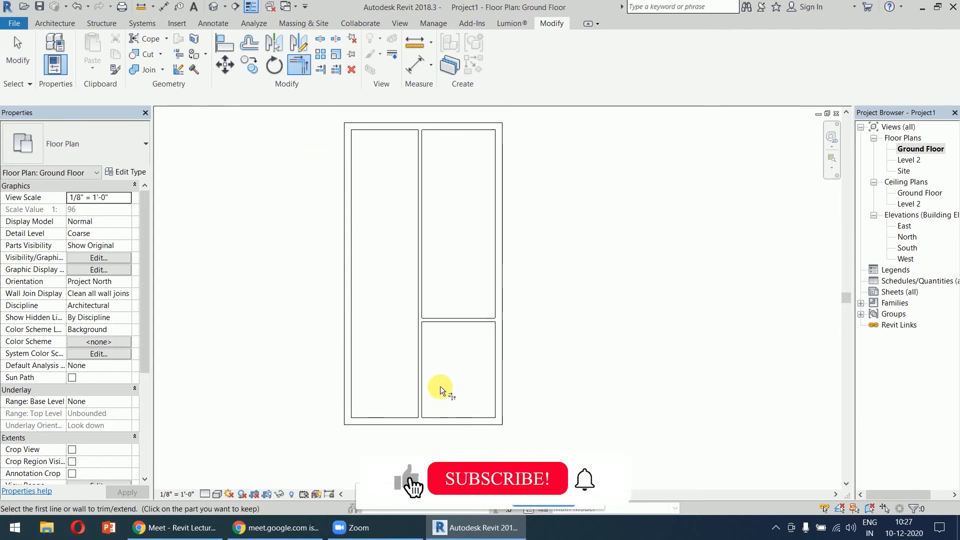
pyautogui.click(419, 350)
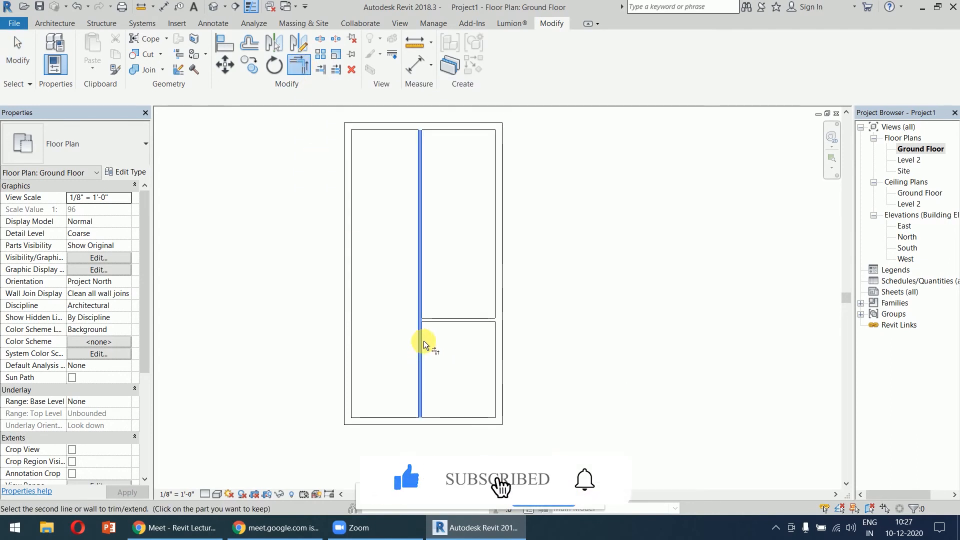
pyautogui.click(439, 321)
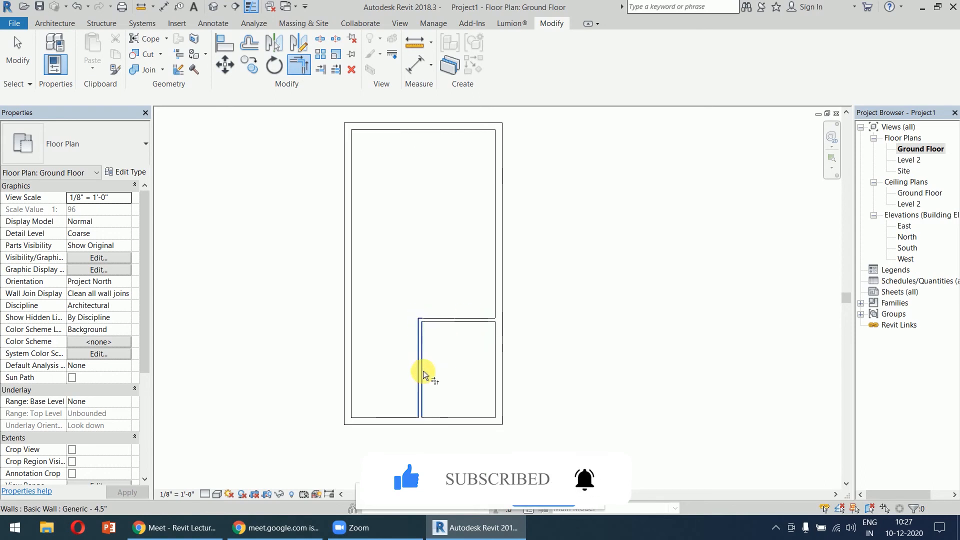
pyautogui.click(482, 322)
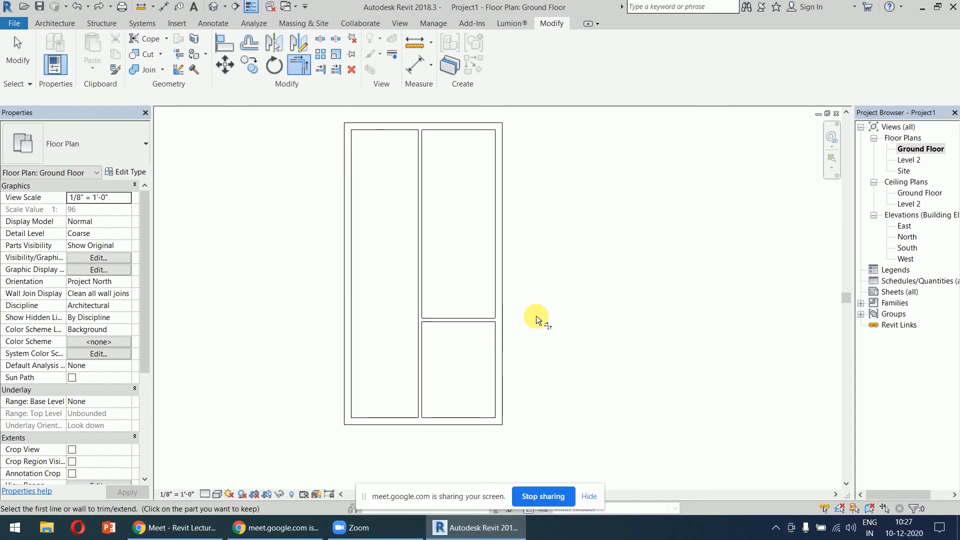
# Try trimming the two partitions to a corner with the vertical wall's upper part kept, and undo that trim
pyautogui.click(420, 258)
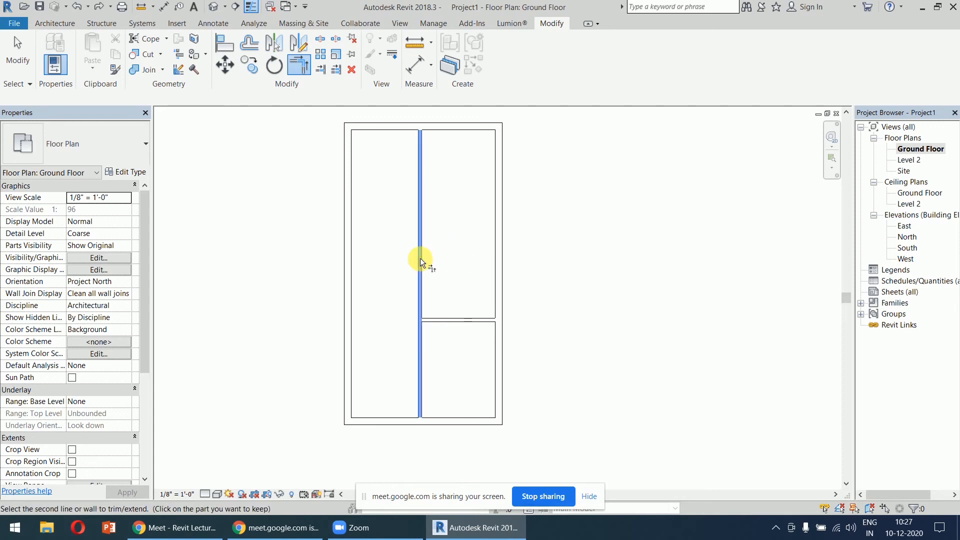
pyautogui.click(445, 322)
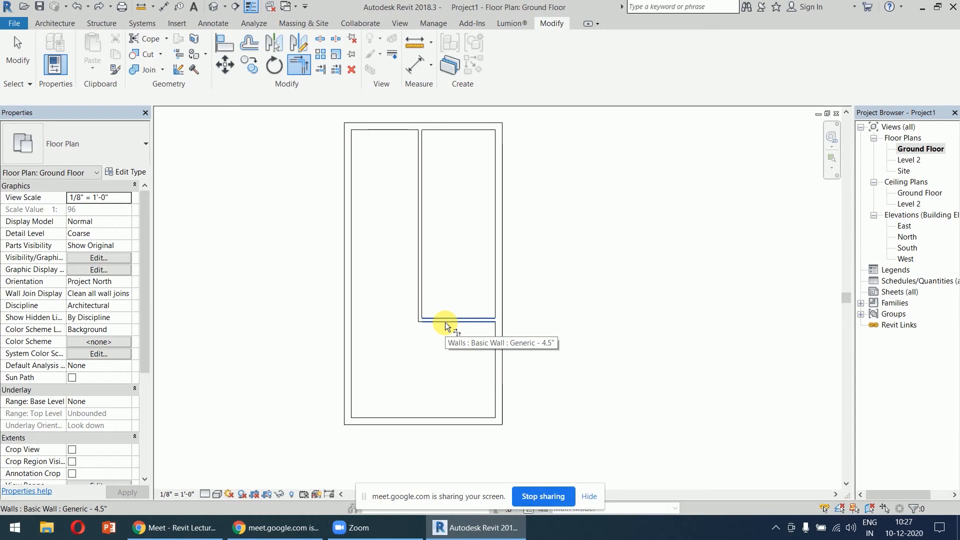
pyautogui.hotkey('ctrl', 'z')
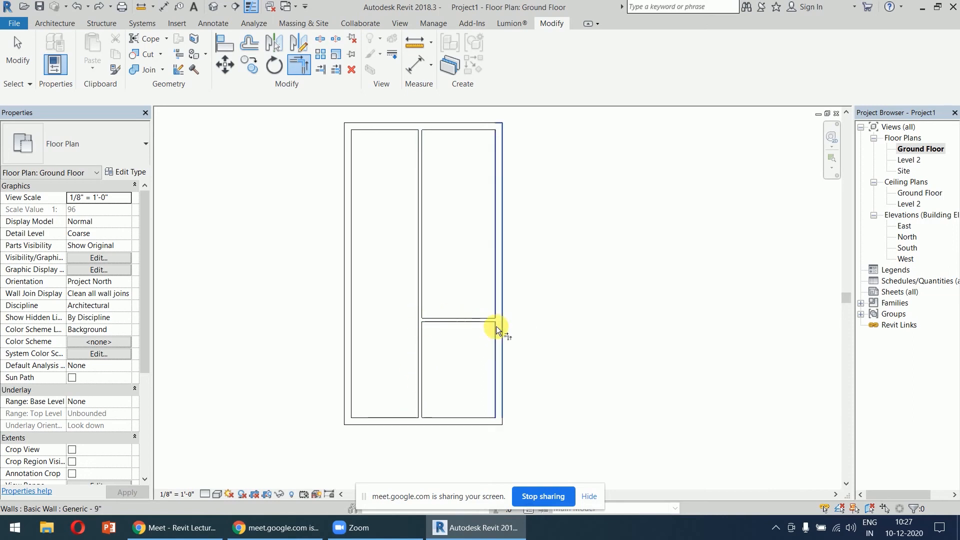
# Trim the vertical and horizontal partitions to a corner, keeping the part below the horizontal wall, and exit the trim command
pyautogui.click(424, 365)
pyautogui.click(459, 320)
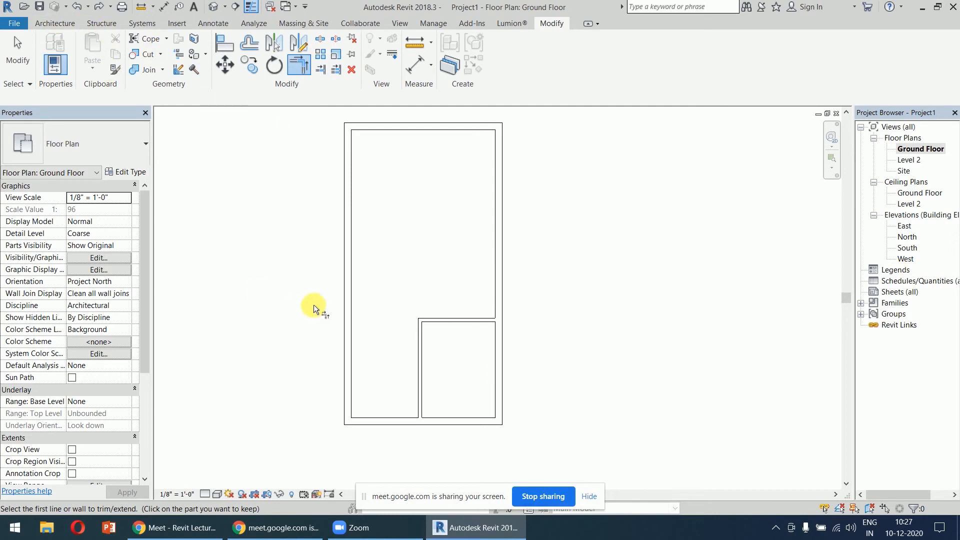
pyautogui.press('Escape')
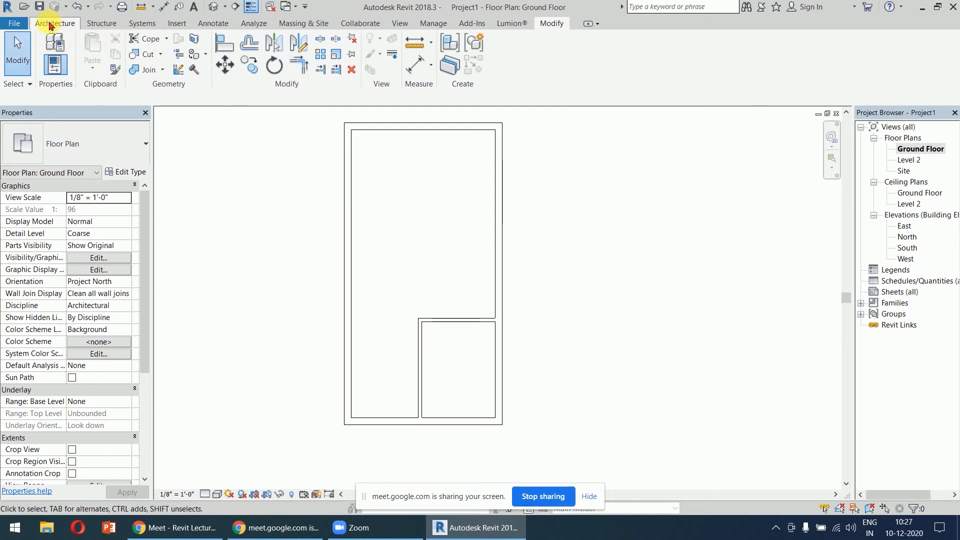
# Place a horizontal 4.5" partition across the full width, offset 10' 0" down from the upper outer wall's inner face using Pick Lines
pyautogui.click(55, 23)
pyautogui.click(52, 46)
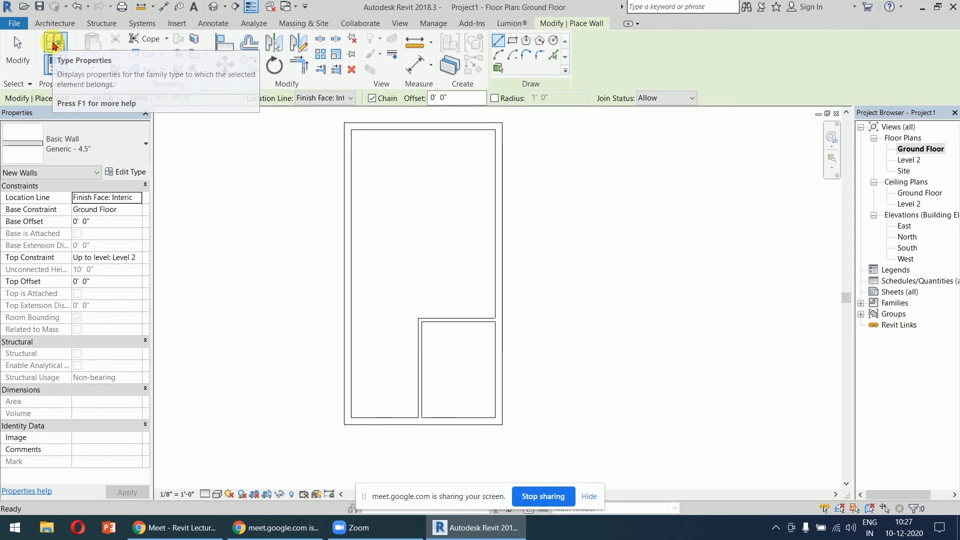
pyautogui.click(553, 55)
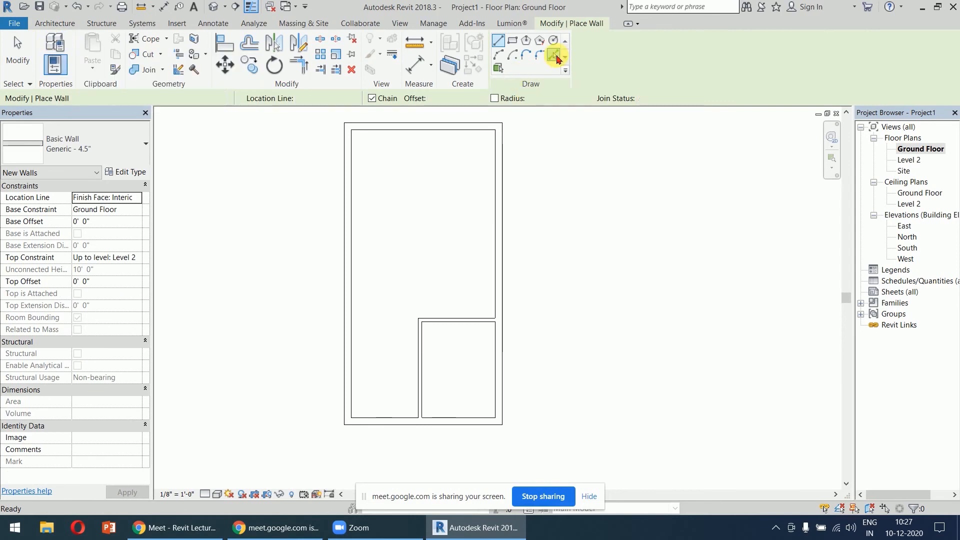
pyautogui.moveTo(434, 104); pyautogui.dragTo(389, 98)
pyautogui.write('10\'  0"')
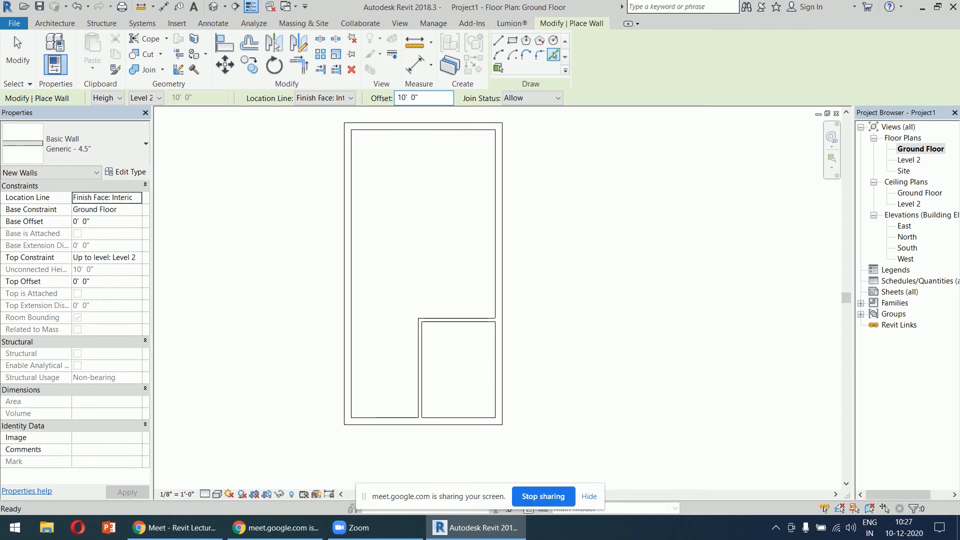
pyautogui.click(447, 134)
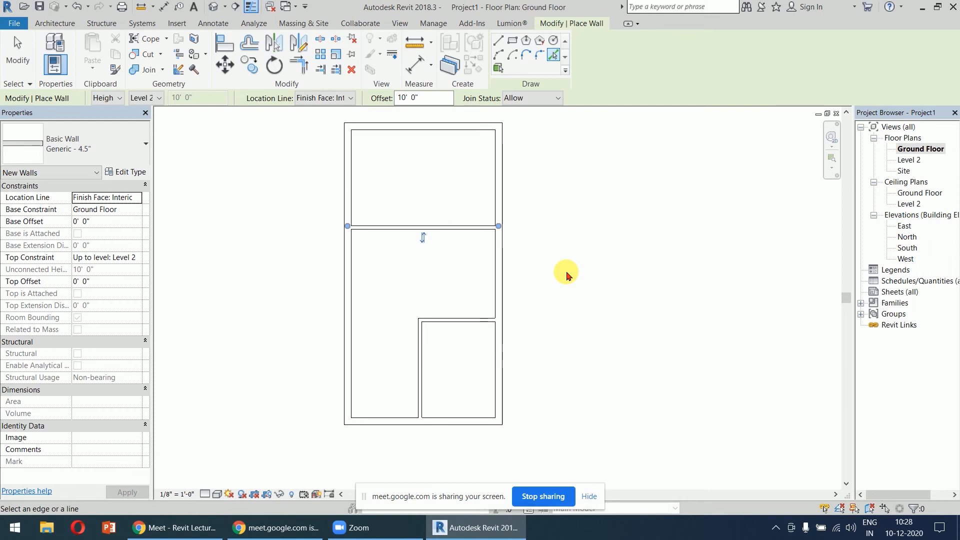
# Place a vertical 4.5" partition offset 5' 0" inward from the right outer wall's inner face, and end wall placement
pyautogui.moveTo(427, 98); pyautogui.dragTo(399, 103)
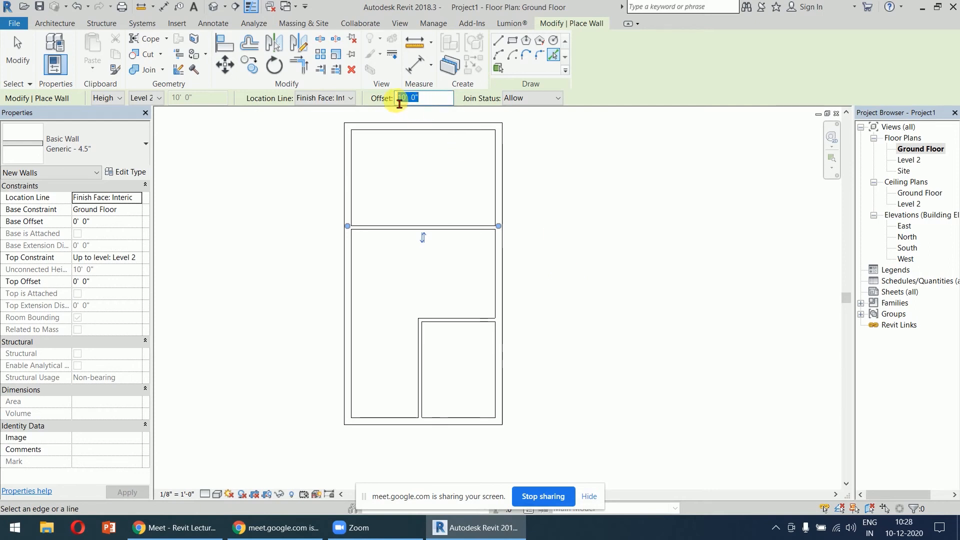
pyautogui.write('5')
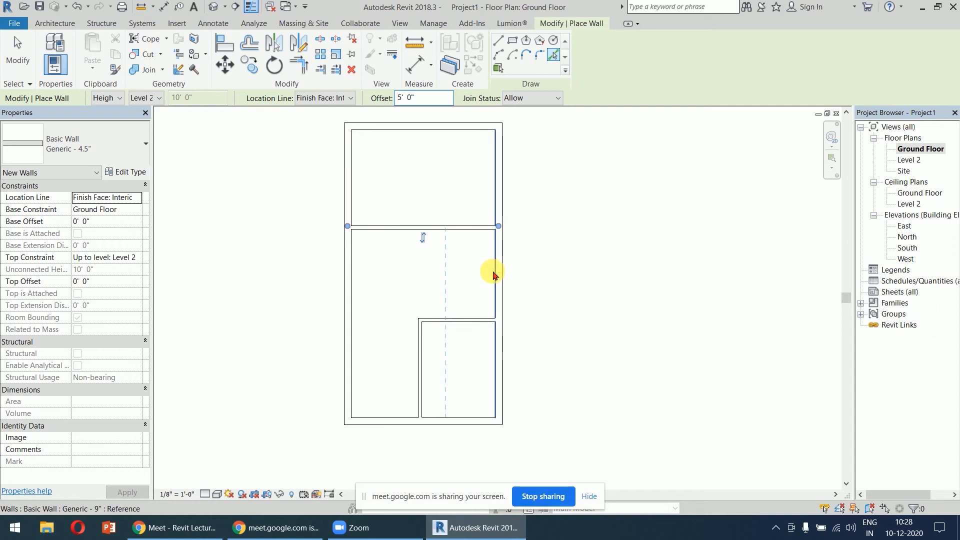
pyautogui.click(493, 275)
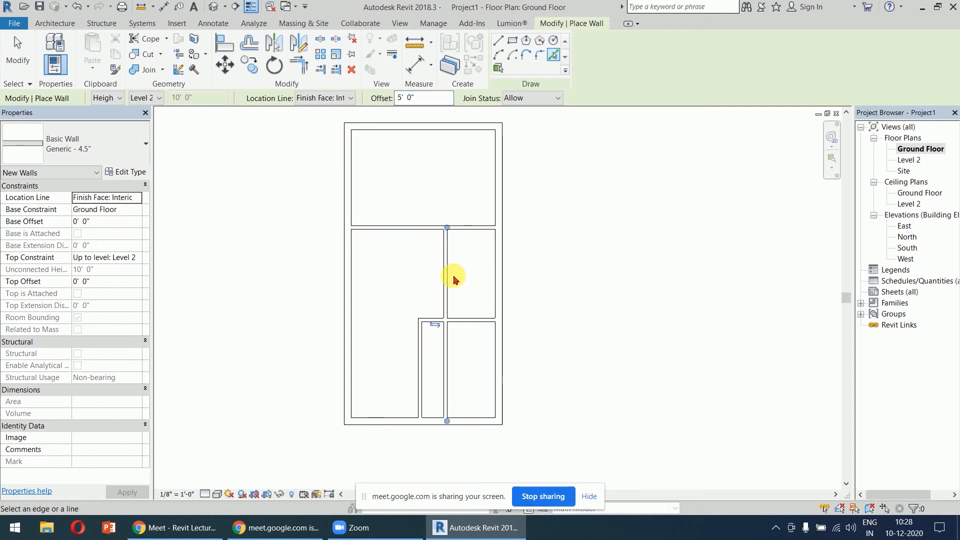
pyautogui.moveTo(572, 289); pyautogui.dragTo(546, 285, button='middle')
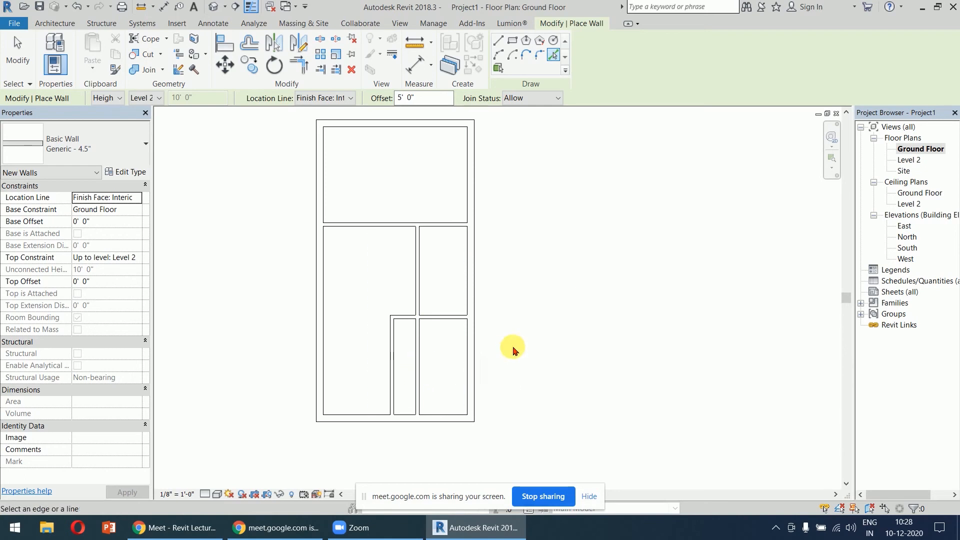
pyautogui.press('Escape')
pyautogui.press('Escape')
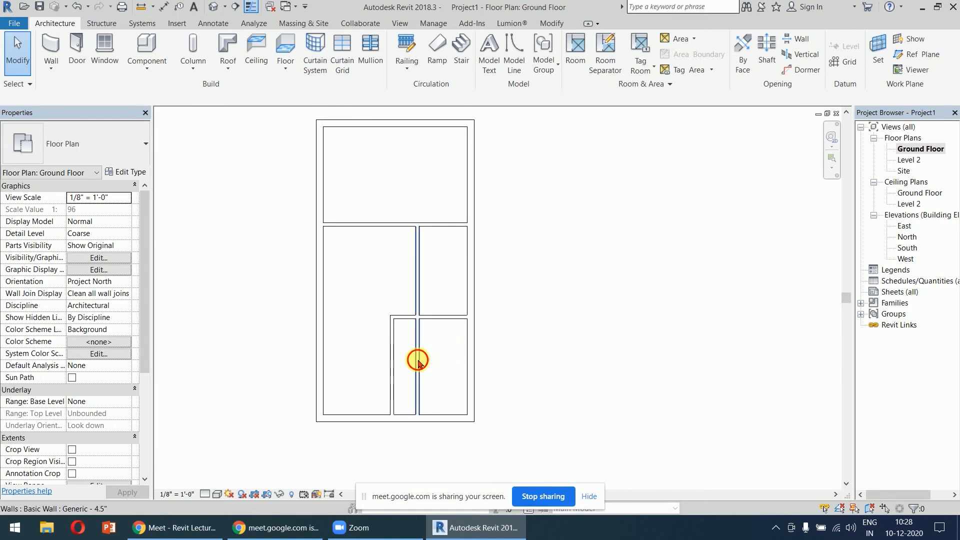
# Try shortening the new vertical partition by pulling its lower end up to the lower horizontal partition, and undo the change
pyautogui.click(417, 365)
pyautogui.scroll(1, 442, 395)
pyautogui.press('Escape')
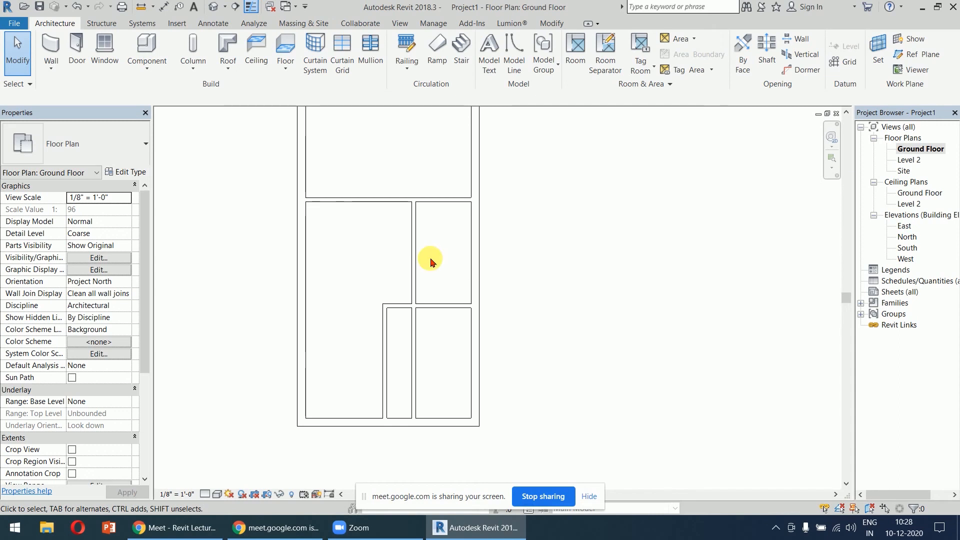
pyautogui.click(418, 220)
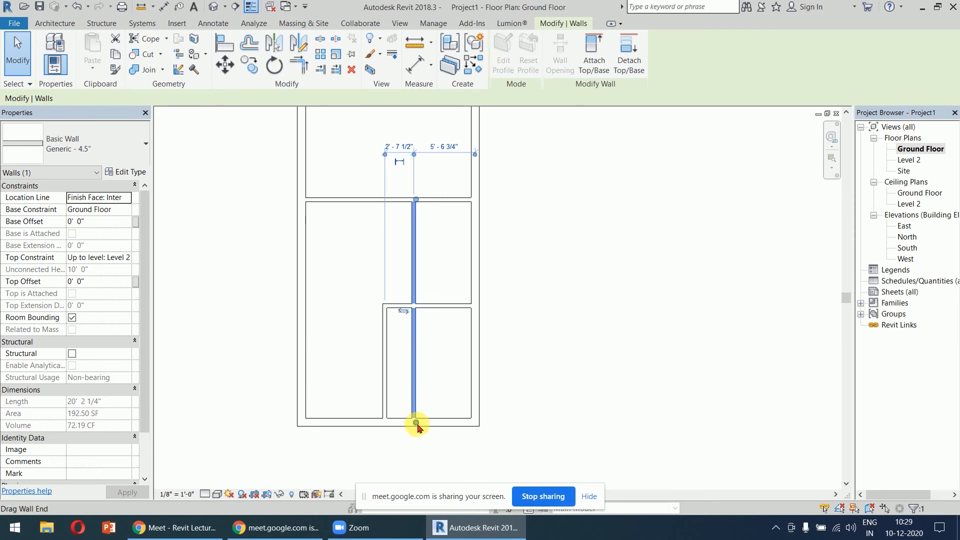
pyautogui.moveTo(417, 421); pyautogui.dragTo(422, 311)
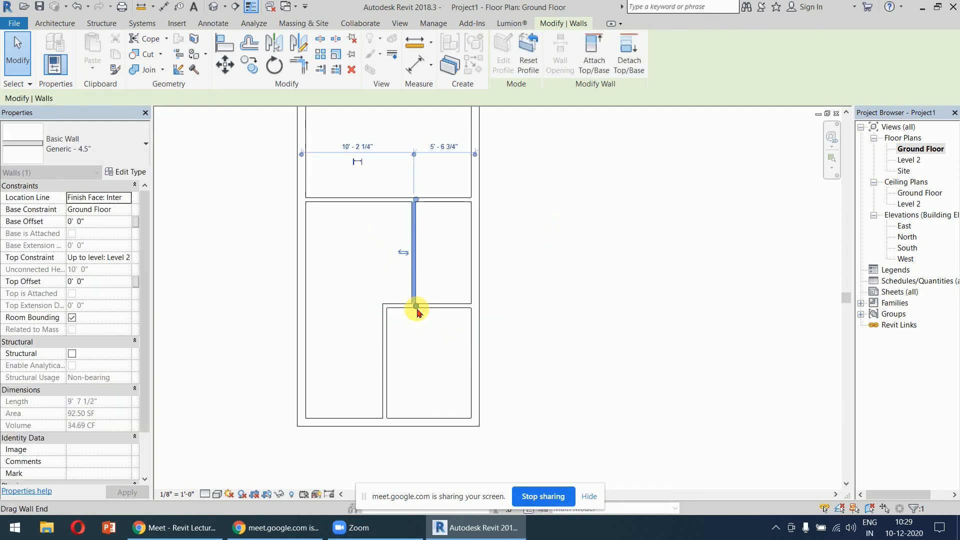
pyautogui.click(604, 314)
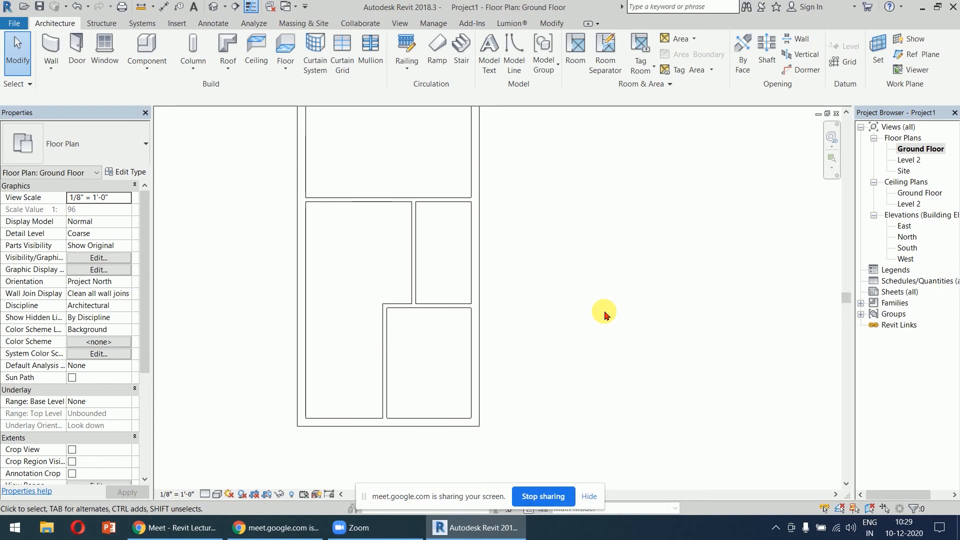
pyautogui.hotkey('ctrl', 'z')
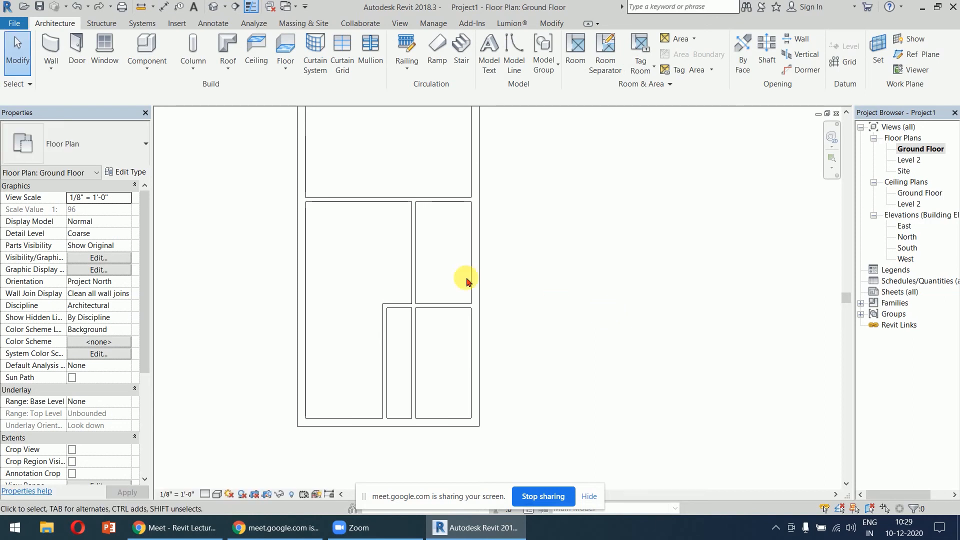
# Shorten the vertical partition near the right outer wall so its lower end stops at the lower horizontal partition
pyautogui.click(418, 271)
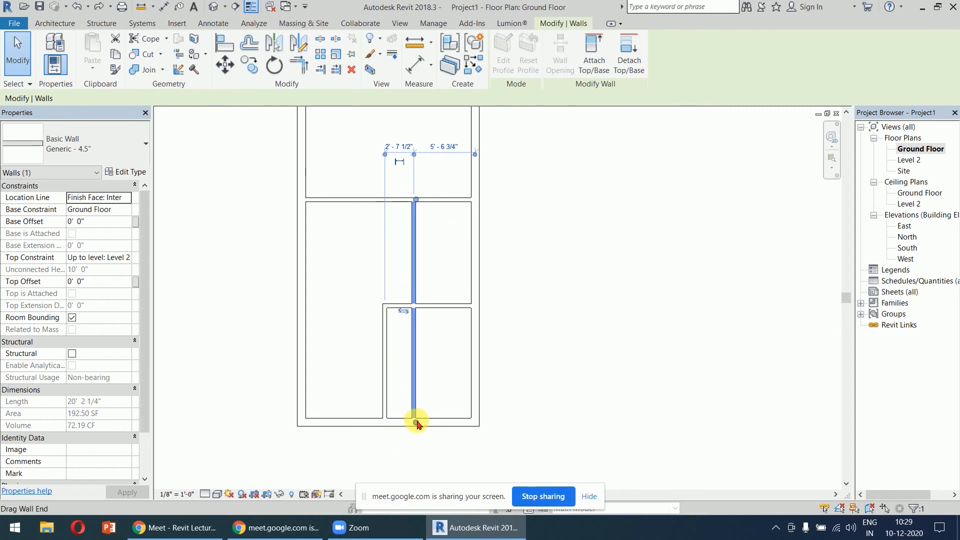
pyautogui.moveTo(418, 423); pyautogui.dragTo(419, 424)
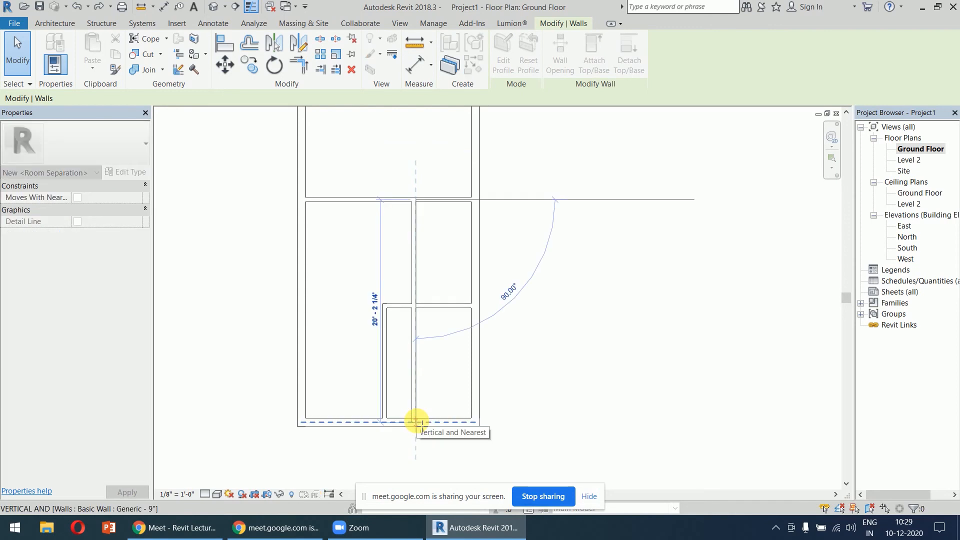
pyautogui.moveTo(416, 410); pyautogui.dragTo(416, 306)
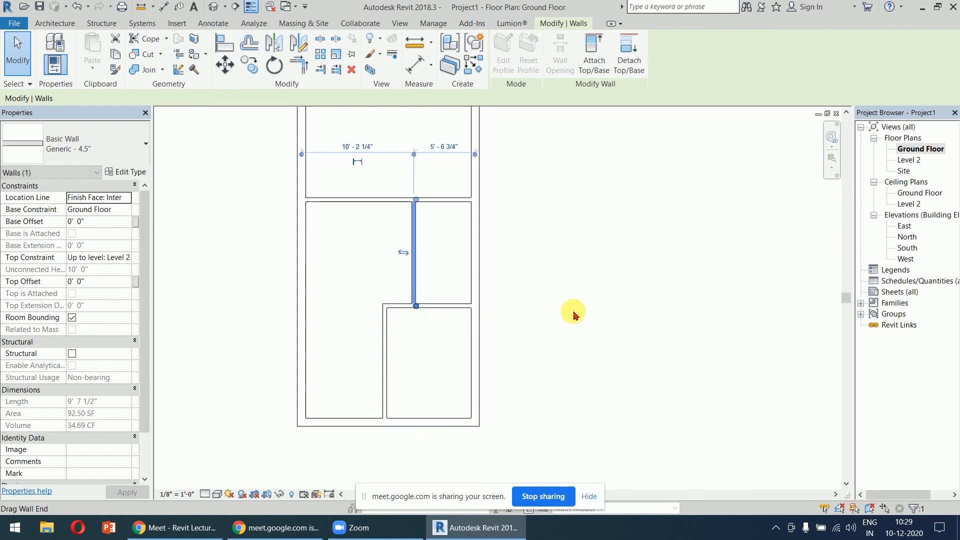
pyautogui.click(611, 310)
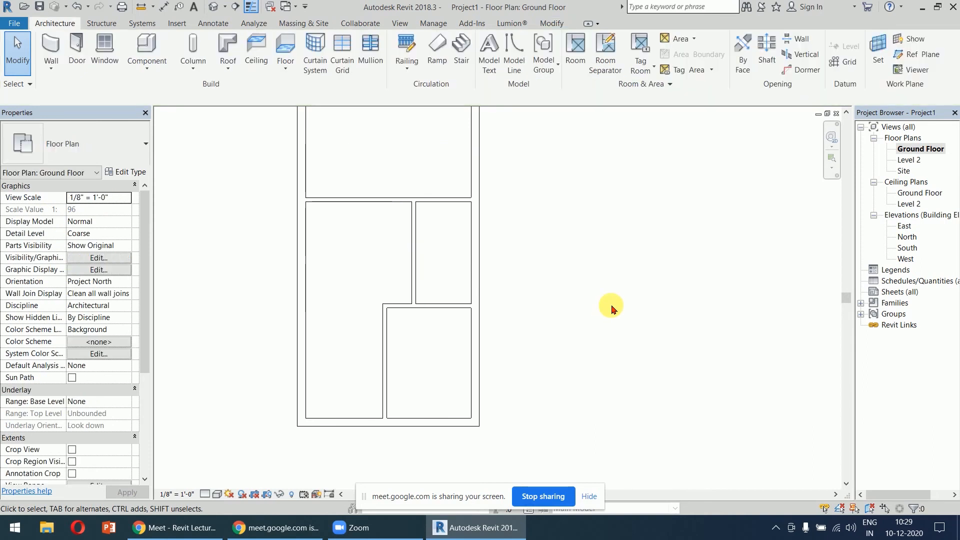
pyautogui.scroll(-2, 595, 293)
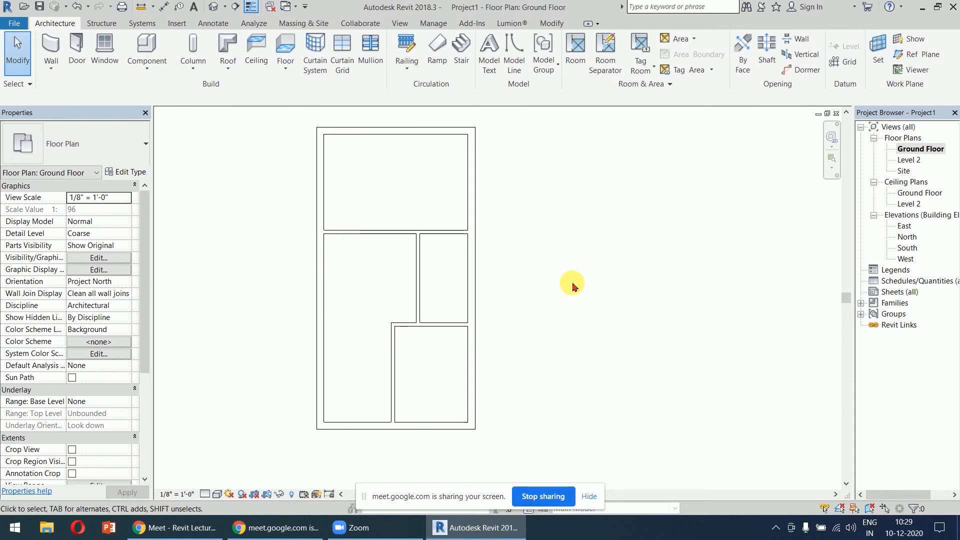
# Place a horizontal 4.5" partition offset 3' 6" above the lower horizontal partition using Pick Lines, undo the extra wall, and end wall placement
pyautogui.click(51, 51)
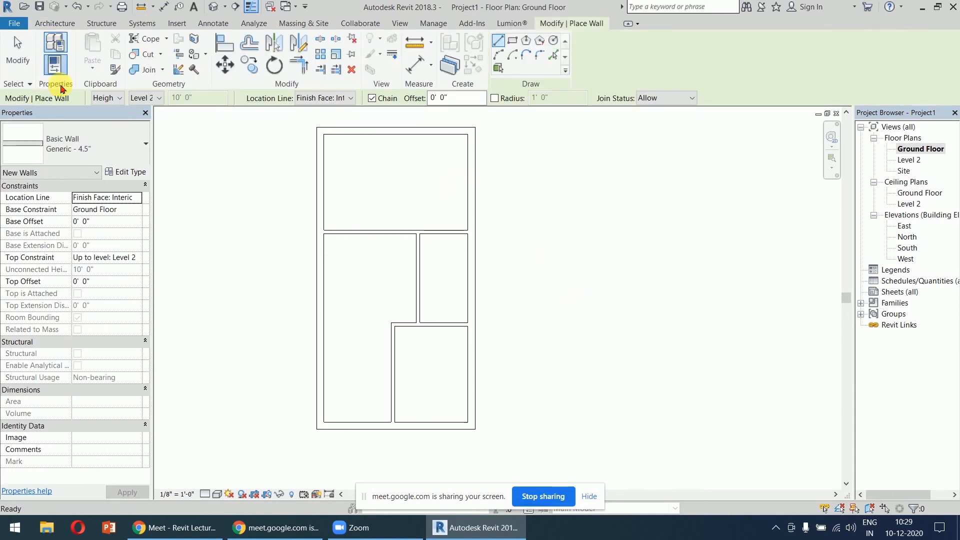
pyautogui.click(553, 56)
pyautogui.click(400, 99)
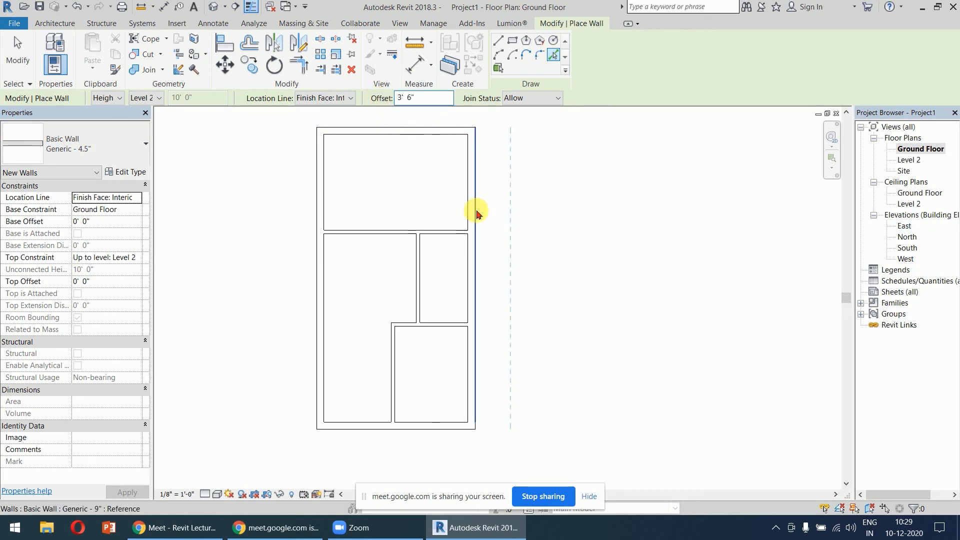
pyautogui.click(444, 324)
pyautogui.scroll(3, 438, 295)
pyautogui.click(437, 285)
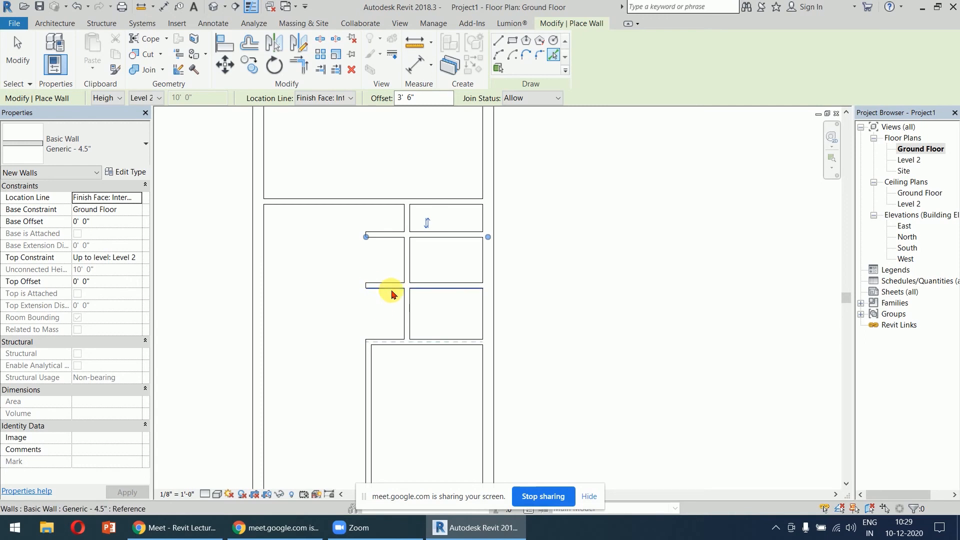
pyautogui.hotkey('ctrl', 'z')
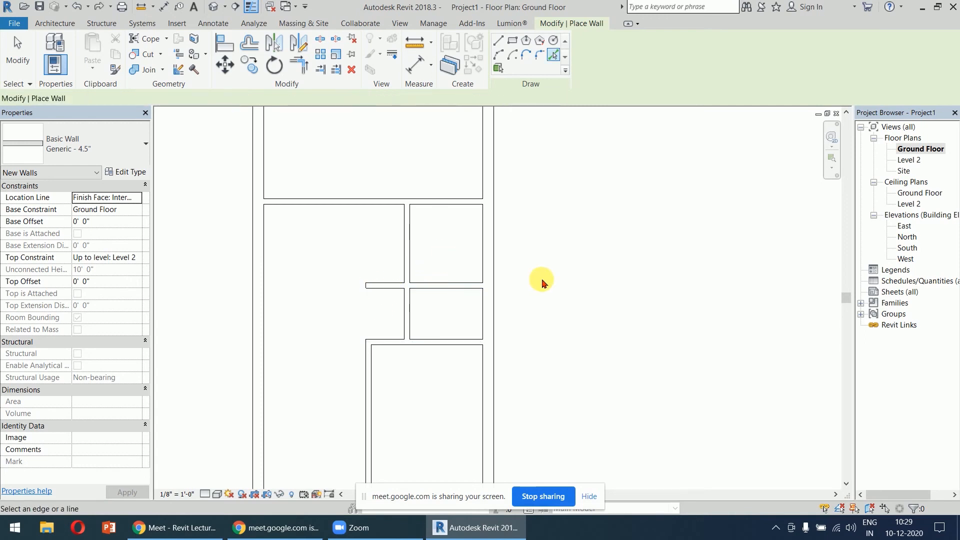
pyautogui.press('Escape')
pyautogui.press('Escape')
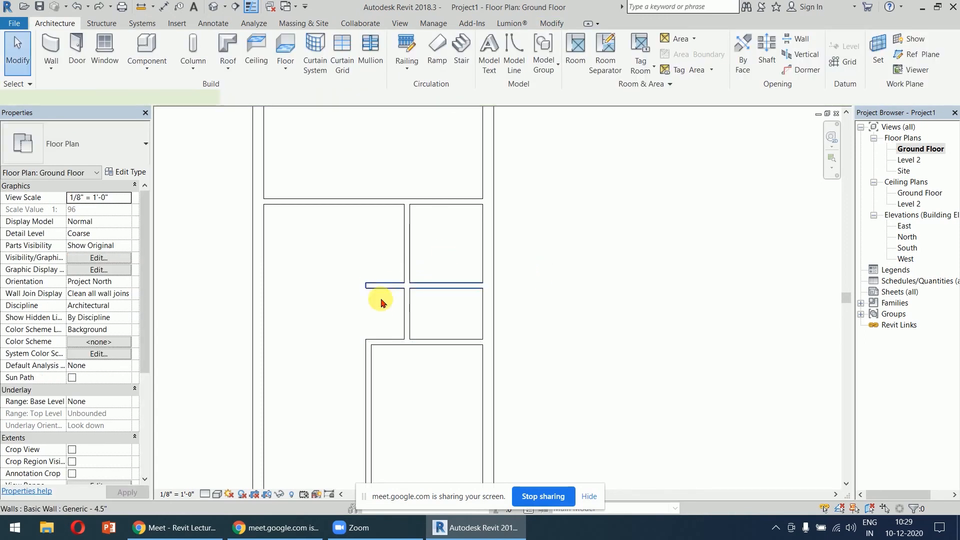
# Shorten the new horizontal partition so its left end stops at the vertical partition between the small rooms and the middle room
pyautogui.click(381, 286)
pyautogui.moveTo(378, 287); pyautogui.dragTo(410, 288)
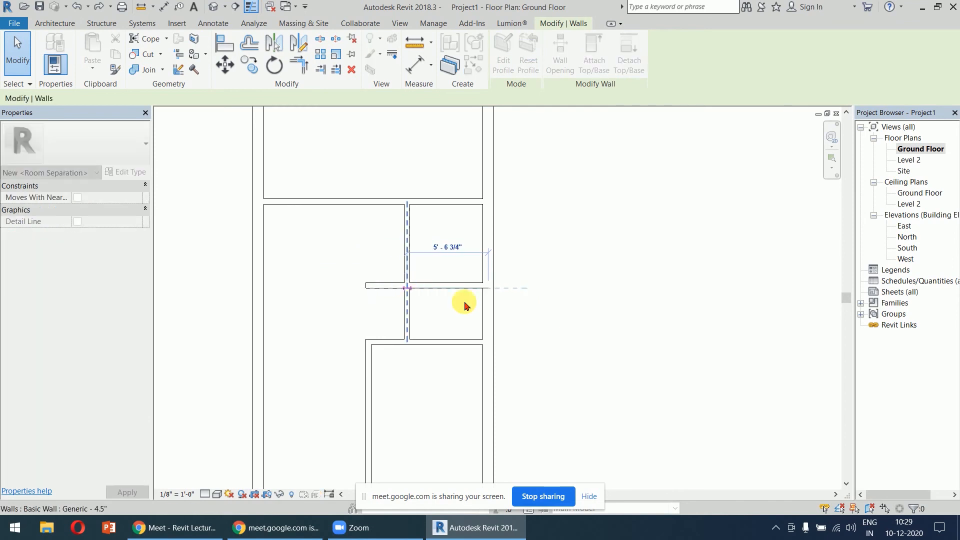
pyautogui.click(616, 299)
pyautogui.scroll(-2, 646, 291)
pyautogui.moveTo(650, 283); pyautogui.dragTo(639, 287, button='middle')
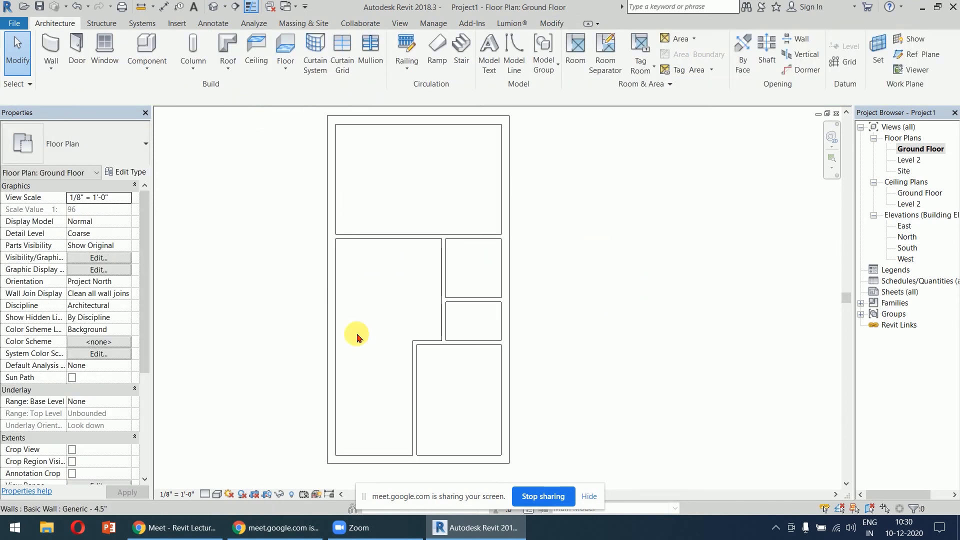
# Examine the partition layout of the lower and middle rooms, then the whole floor plan
pyautogui.scroll(3, 448, 297)
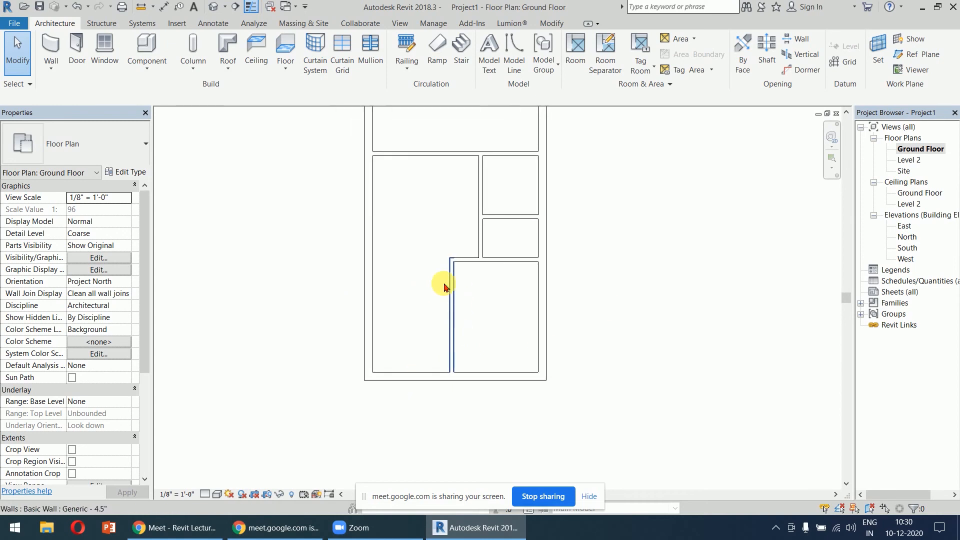
pyautogui.moveTo(524, 292); pyautogui.dragTo(547, 257, button='middle')
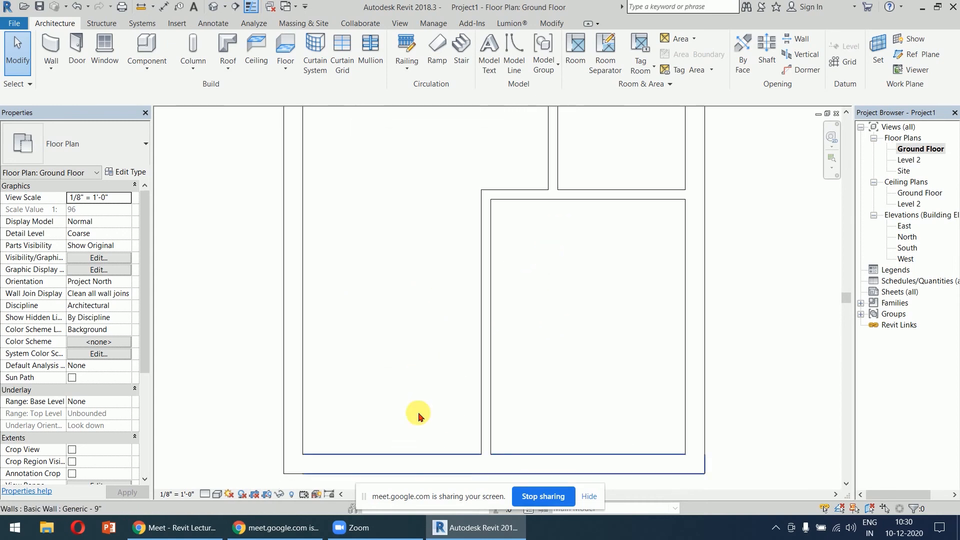
pyautogui.scroll(-2, 393, 196)
pyautogui.moveTo(394, 215); pyautogui.dragTo(398, 309, button='middle')
pyautogui.scroll(-1, 374, 158)
pyautogui.moveTo(375, 161); pyautogui.dragTo(378, 192, button='middle')
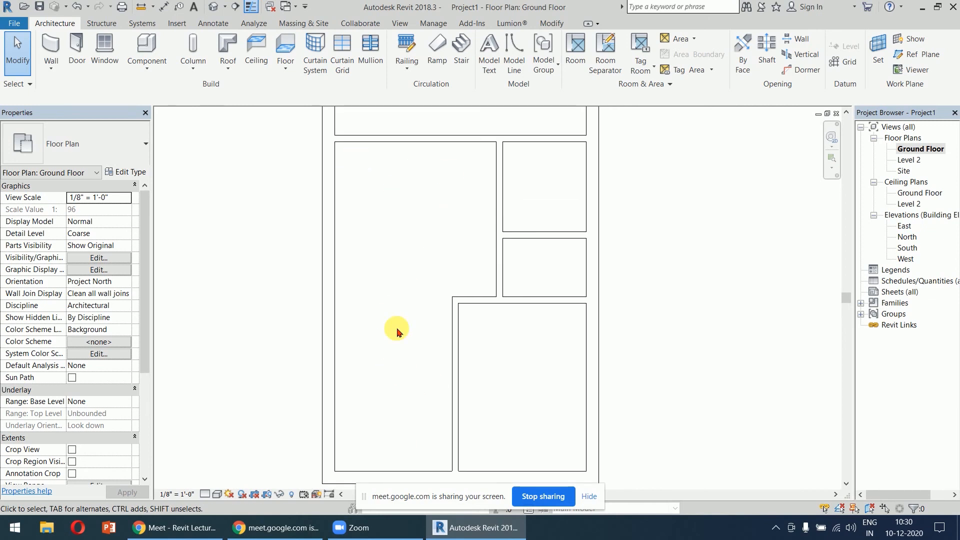
pyautogui.scroll(-2, 400, 326)
pyautogui.moveTo(405, 299); pyautogui.dragTo(392, 352, button='middle')
pyautogui.scroll(-1, 393, 323)
pyautogui.moveTo(394, 314); pyautogui.dragTo(398, 313, button='middle')
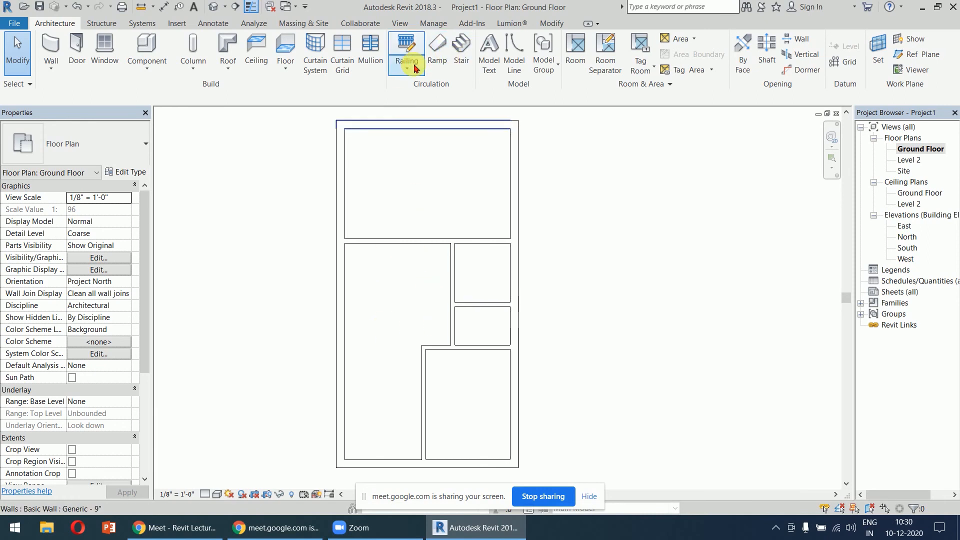
# Draw a horizontal model line from the lower partition corner to the left outer wall's inner face, and end the line command
pyautogui.click(508, 69)
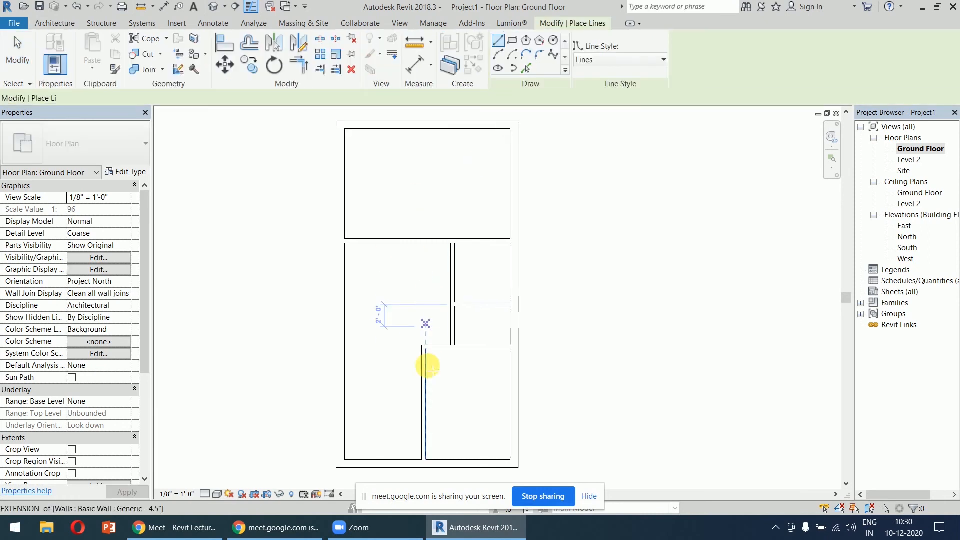
pyautogui.click(424, 346)
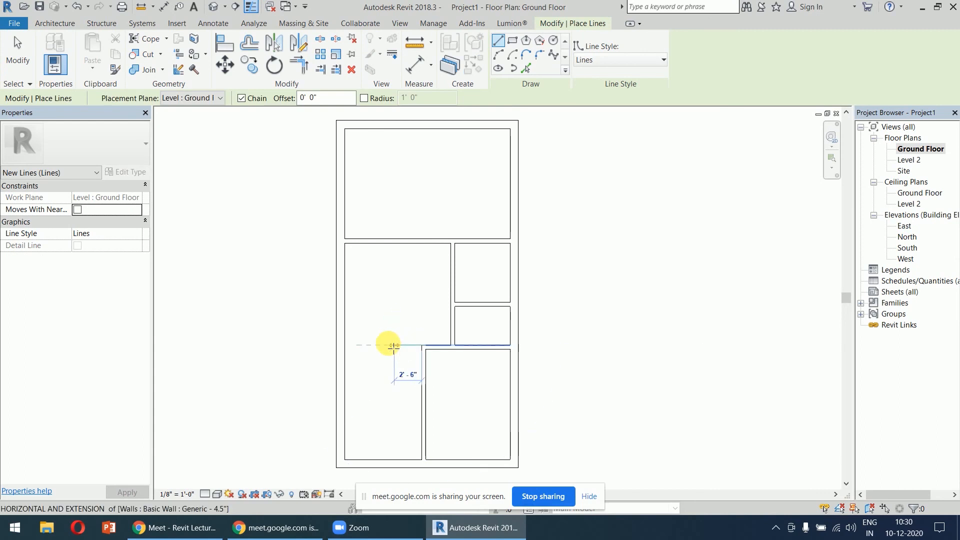
pyautogui.click(345, 346)
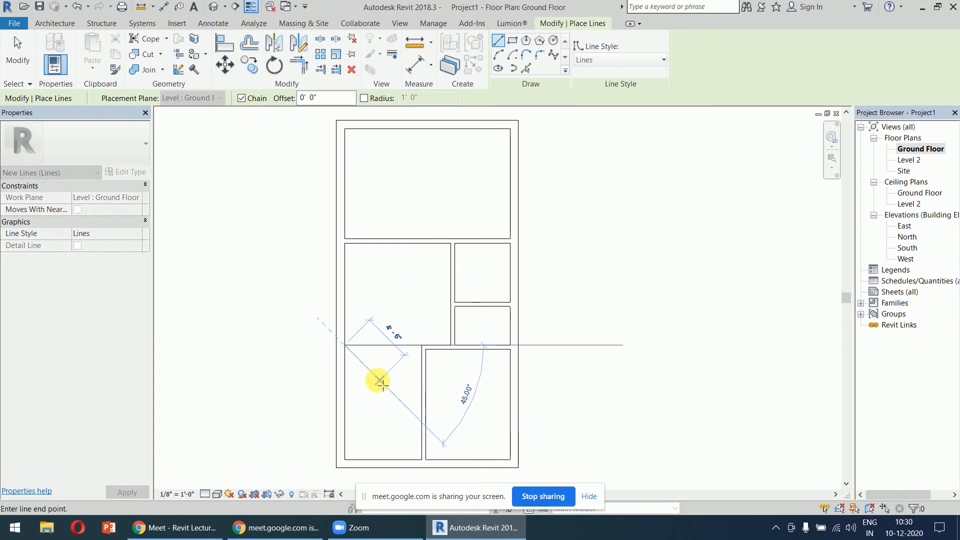
pyautogui.press('Escape')
pyautogui.press('Escape')
pyautogui.press('Escape')
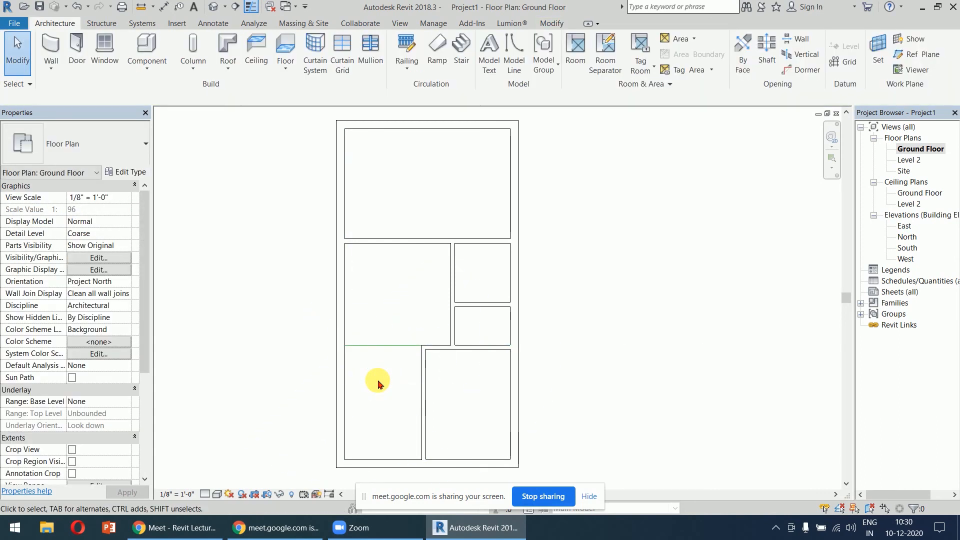
# Review the rooms above and below the new dividing line and the overall plan
pyautogui.scroll(3, 379, 383)
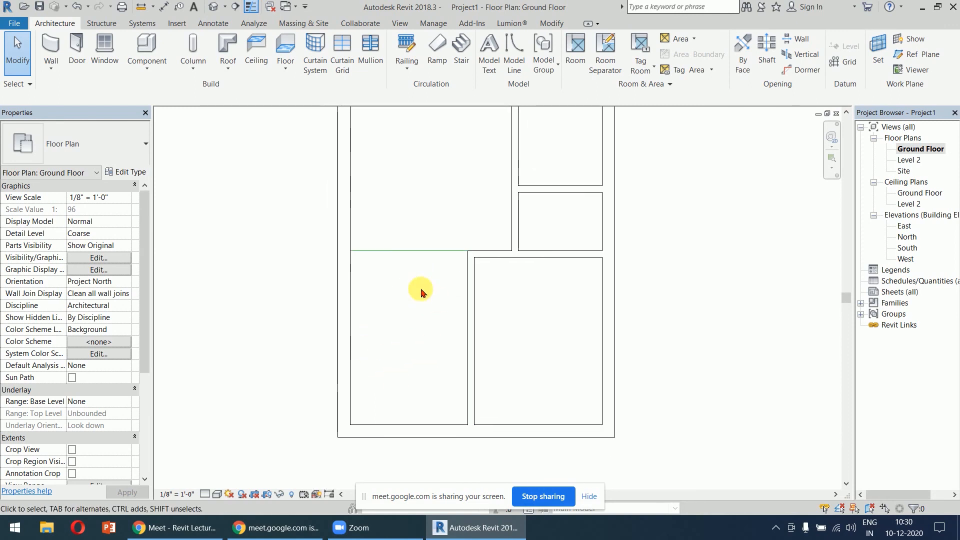
pyautogui.scroll(-2, 435, 293)
pyautogui.moveTo(434, 293); pyautogui.dragTo(420, 392, button='middle')
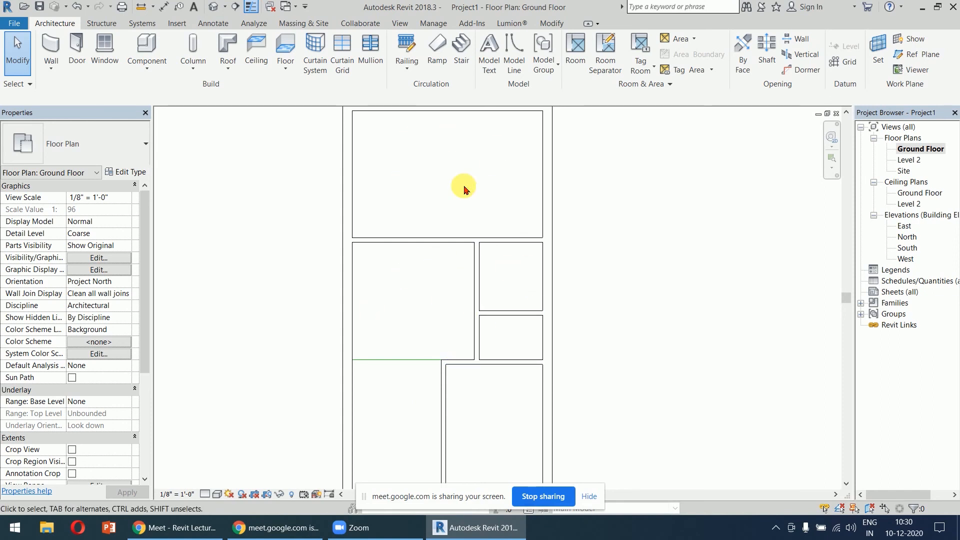
pyautogui.moveTo(504, 426); pyautogui.dragTo(497, 264, button='middle')
pyautogui.scroll(1, 507, 225)
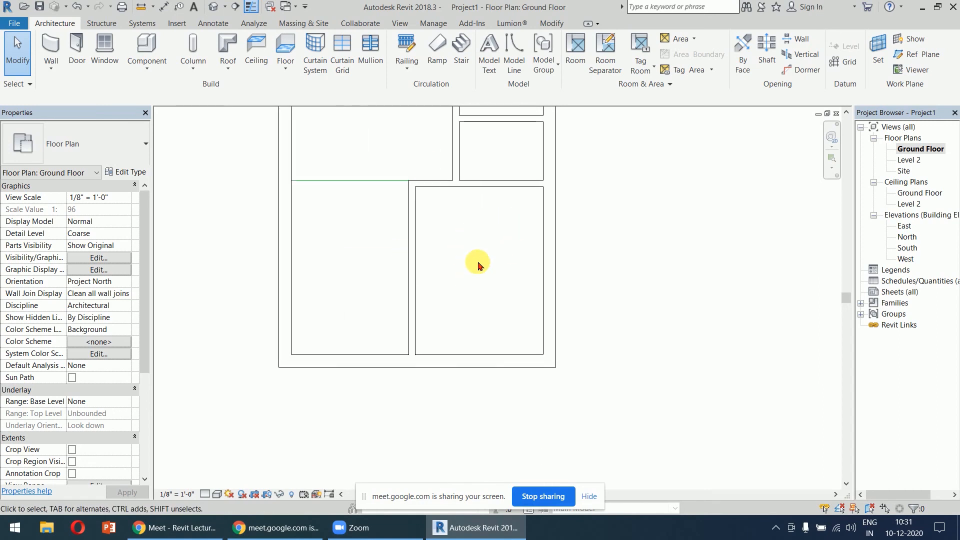
pyautogui.scroll(-2, 485, 252)
pyautogui.moveTo(482, 247); pyautogui.dragTo(467, 390, button='middle')
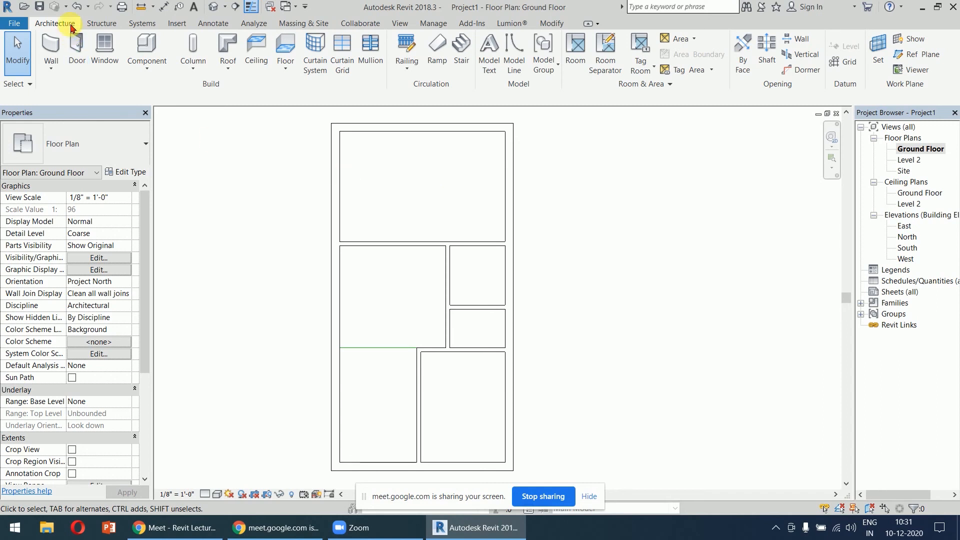
# Dimension the uppermost room's clear width and depth with aligned dimensions that reference wall faces
pyautogui.click(216, 26)
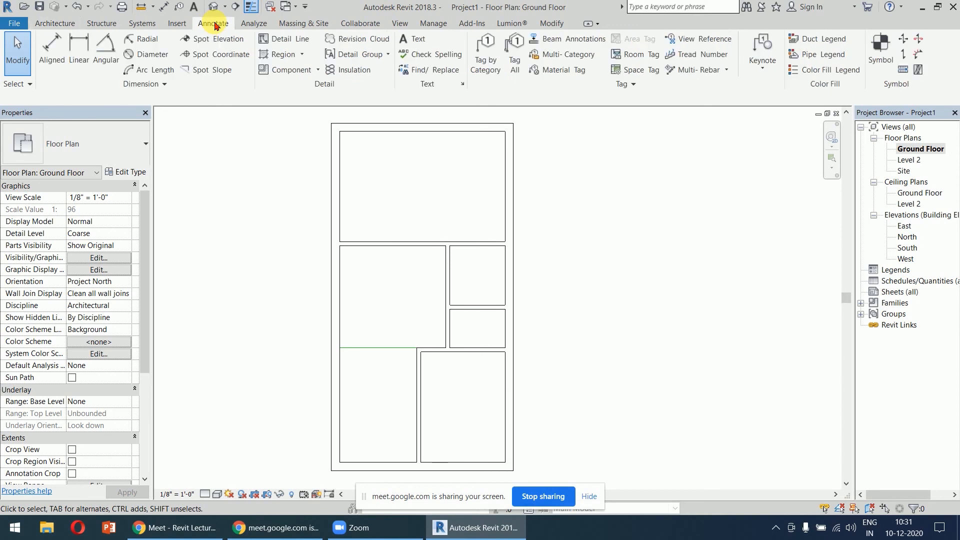
pyautogui.click(50, 51)
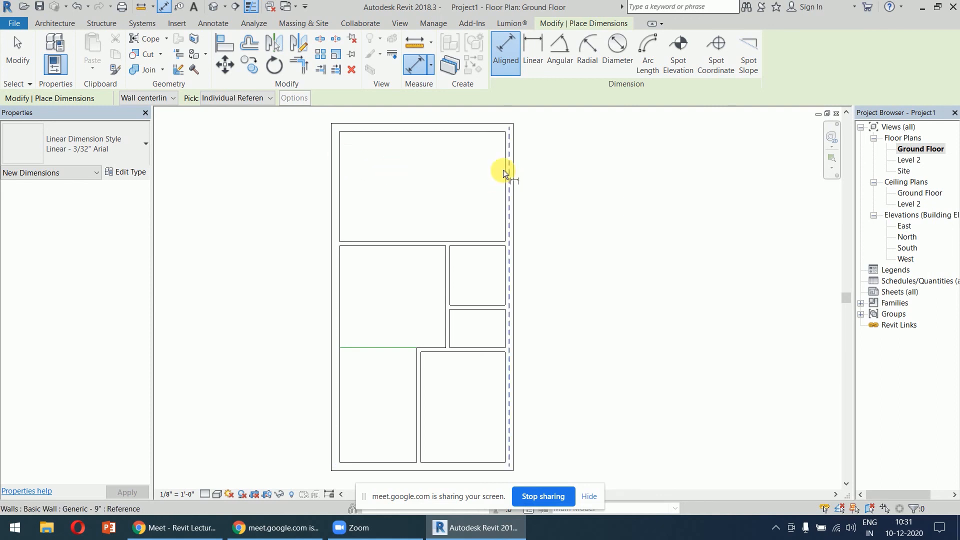
pyautogui.click(169, 103)
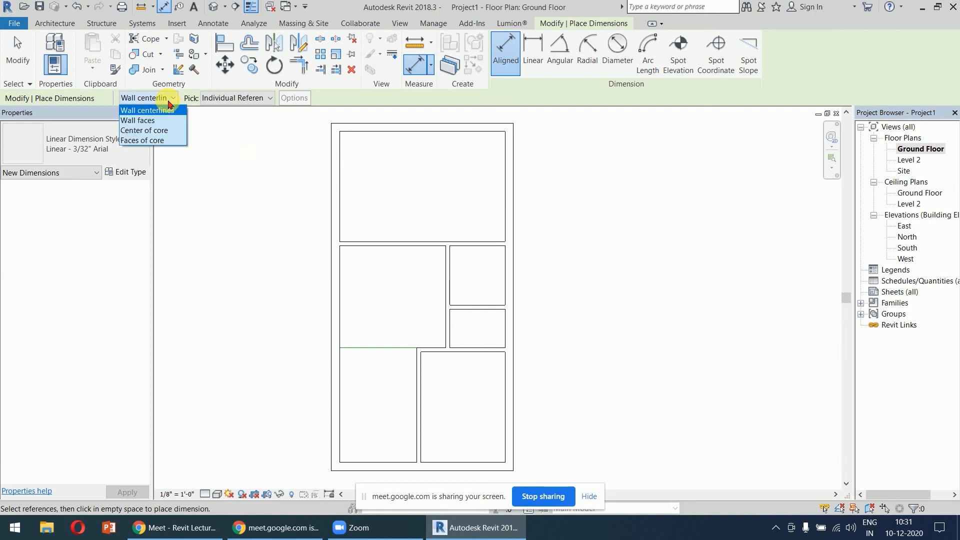
pyautogui.click(152, 121)
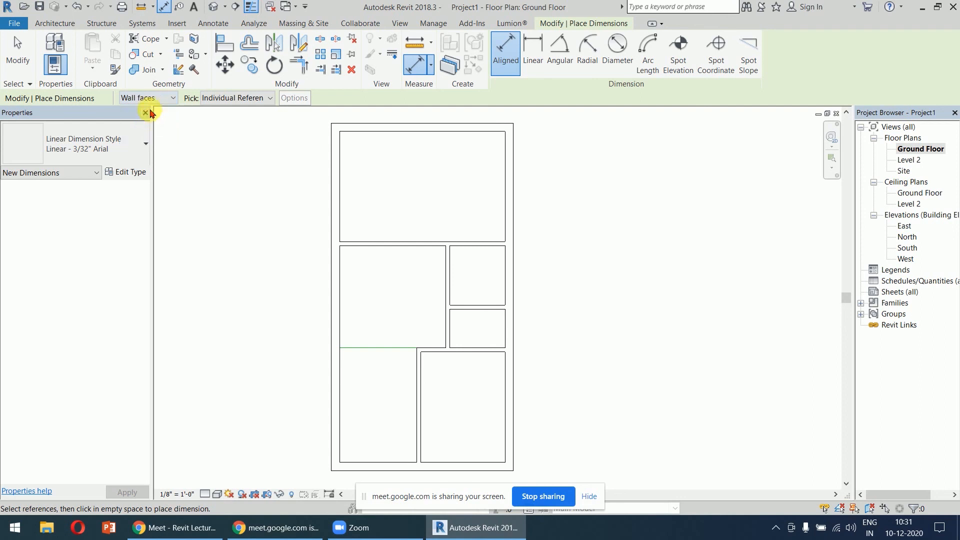
pyautogui.click(343, 161)
pyautogui.click(503, 155)
pyautogui.click(462, 154)
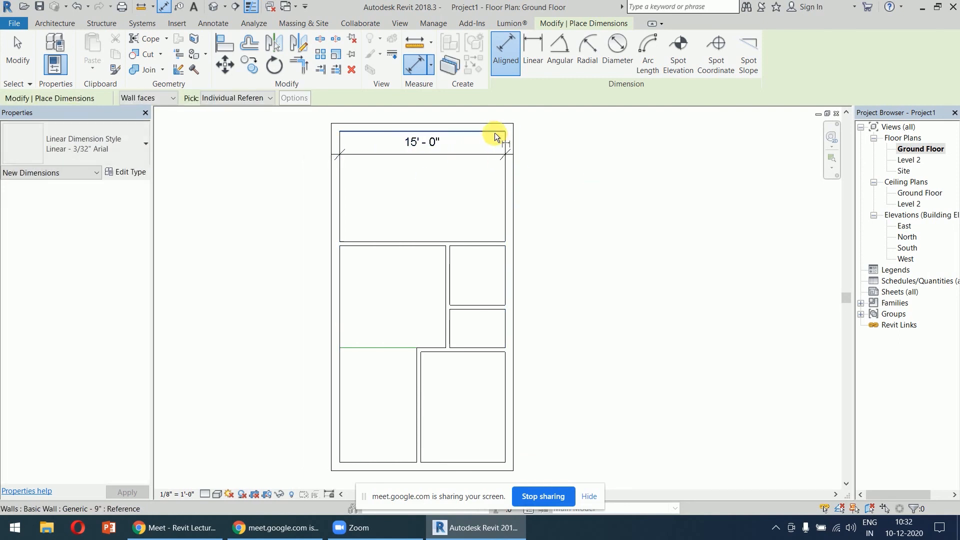
pyautogui.click(495, 137)
pyautogui.click(491, 238)
pyautogui.click(485, 197)
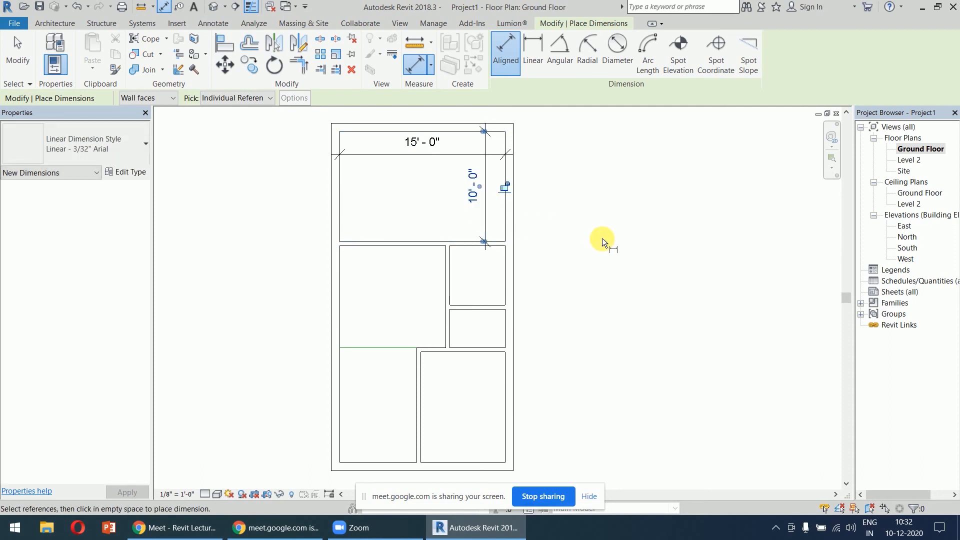
# Dimension the clear depth of the upper small room along the right outer wall
pyautogui.moveTo(557, 296); pyautogui.dragTo(536, 229, button='middle')
pyautogui.moveTo(568, 196)
pyautogui.mouseDown(button='middle')
pyautogui.moveTo(557, 320)
pyautogui.moveTo(583, 184)
pyautogui.mouseUp(button='middle')
pyautogui.scroll(3, 489, 202)
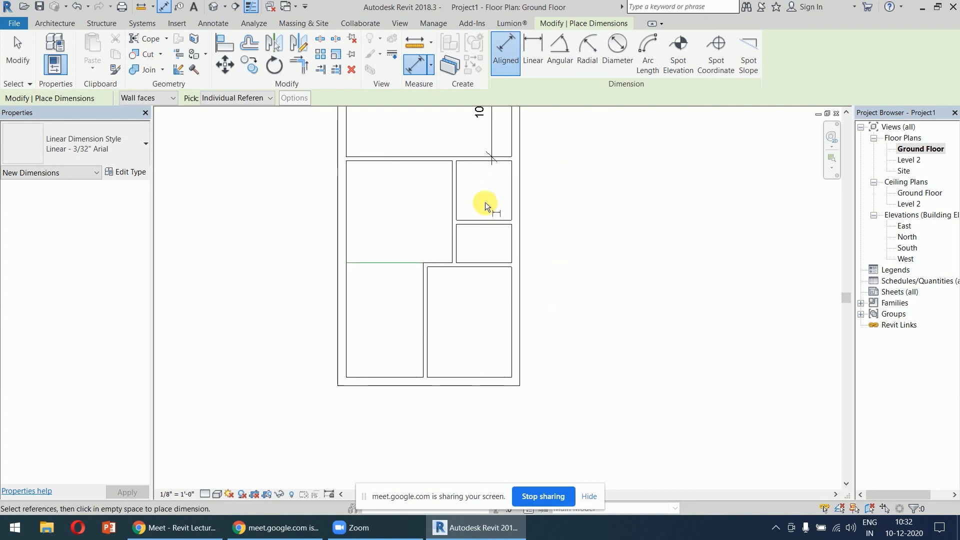
pyautogui.click(510, 135)
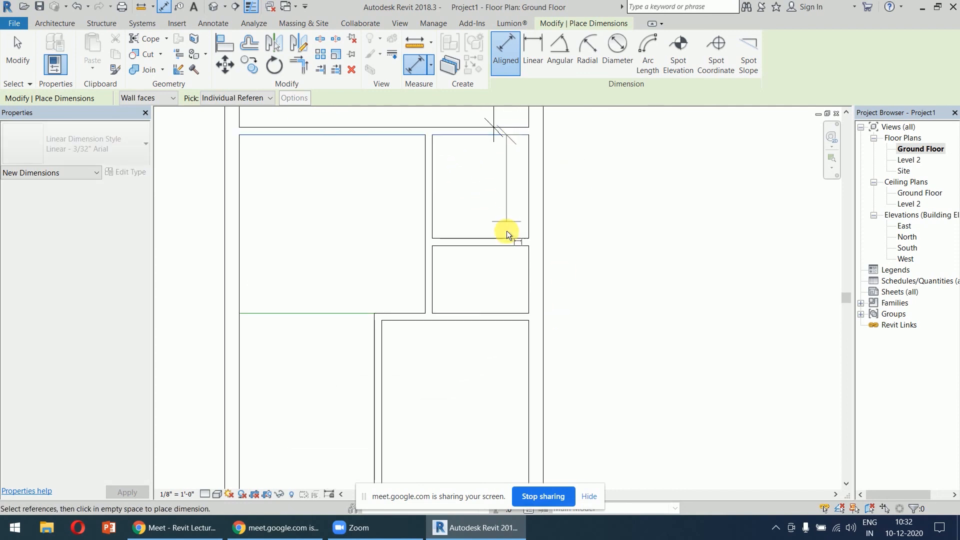
pyautogui.click(507, 237)
pyautogui.click(494, 213)
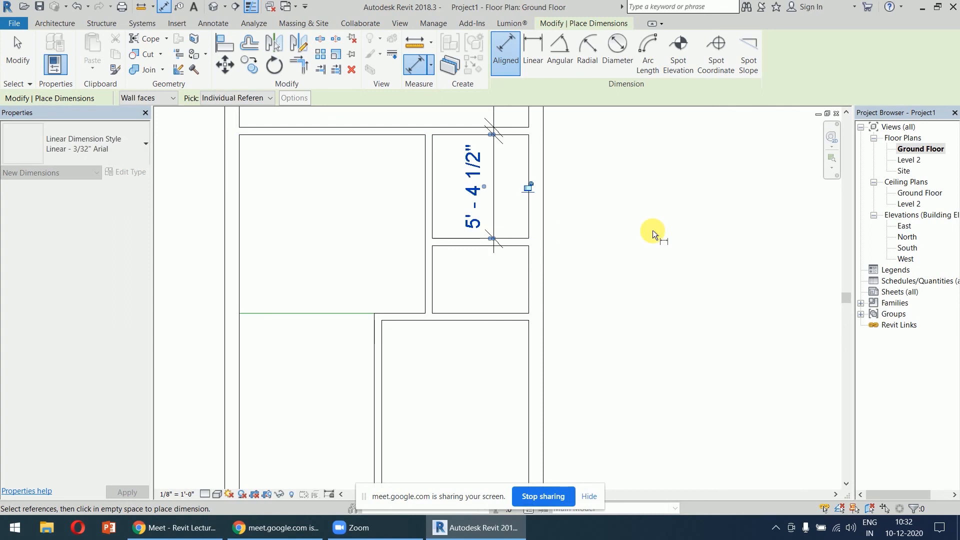
# Dimension the clear width of the lower small room between the vertical partition and the right outer wall
pyautogui.click(438, 273)
pyautogui.click(527, 273)
pyautogui.click(505, 293)
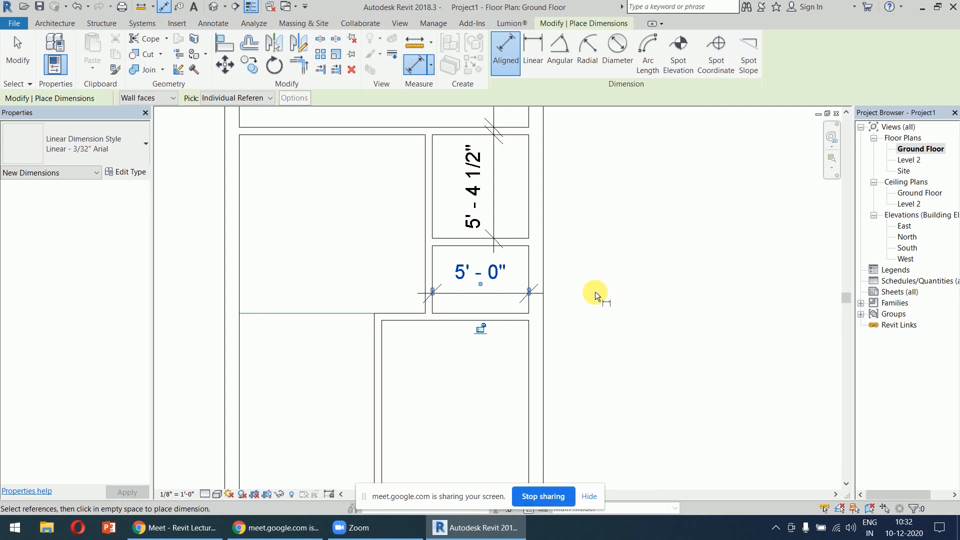
# Dimension the clear depth and width of the lower-right room between its wall faces
pyautogui.moveTo(595, 290); pyautogui.dragTo(572, 180, button='middle')
pyautogui.scroll(-1, 572, 180)
pyautogui.click(496, 195)
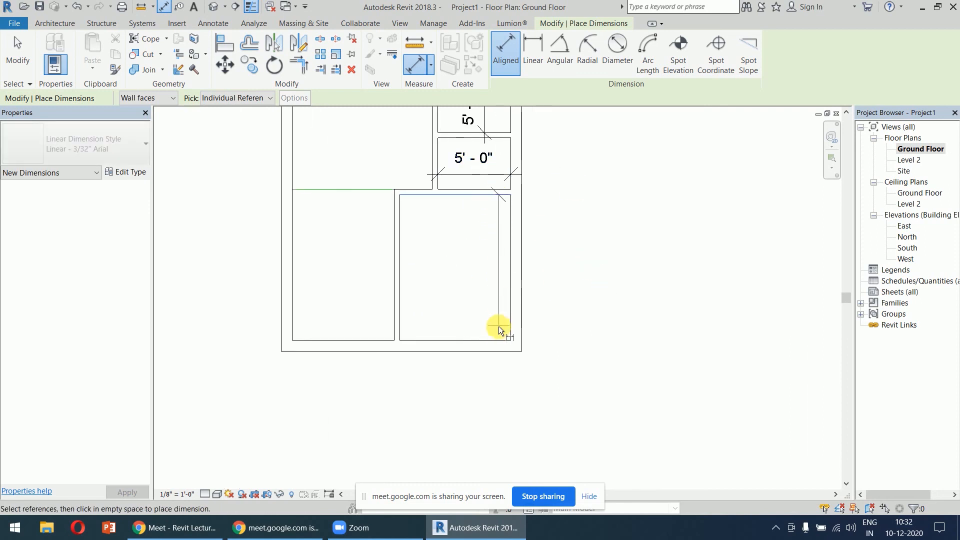
pyautogui.click(499, 338)
pyautogui.click(493, 285)
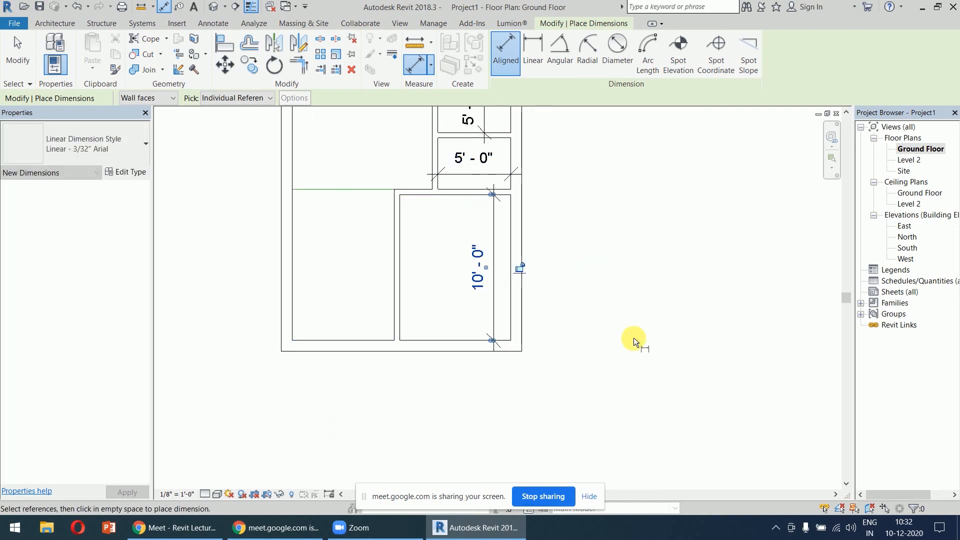
pyautogui.click(400, 311)
pyautogui.click(509, 329)
pyautogui.click(500, 322)
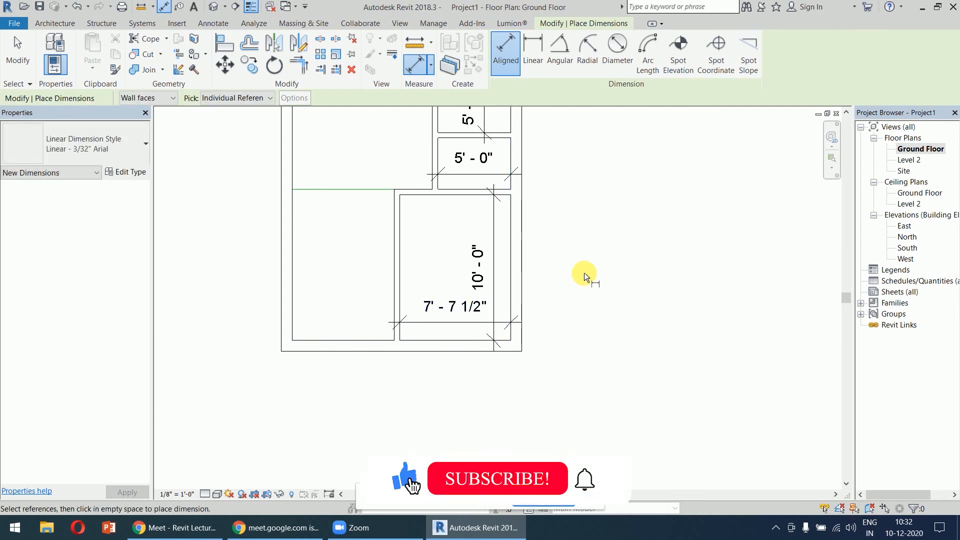
# Dimension the lower-left space's clear width, and its depth from the green dividing line to the bottom wall's inner face
pyautogui.scroll(-2, 583, 280)
pyautogui.scroll(4, 386, 340)
pyautogui.click(330, 330)
pyautogui.click(467, 341)
pyautogui.click(446, 312)
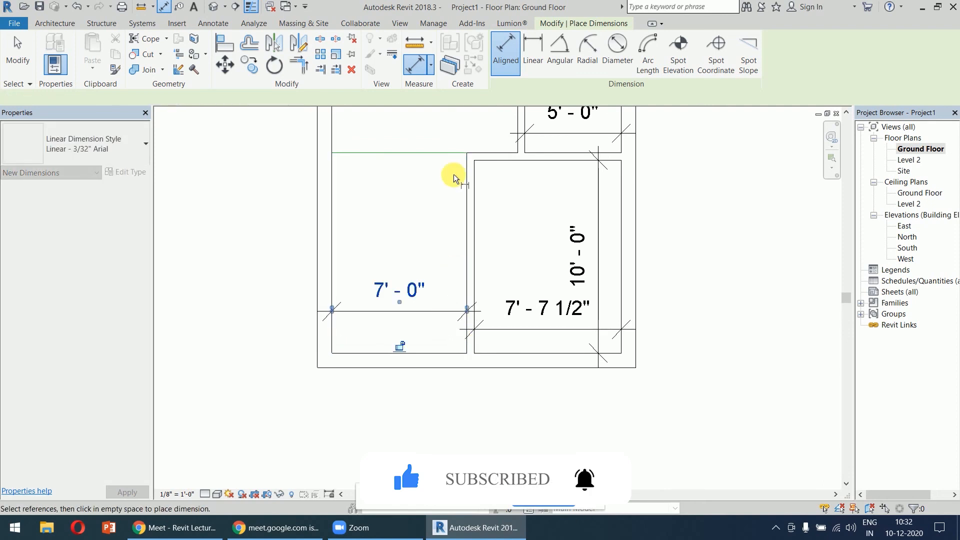
pyautogui.click(449, 155)
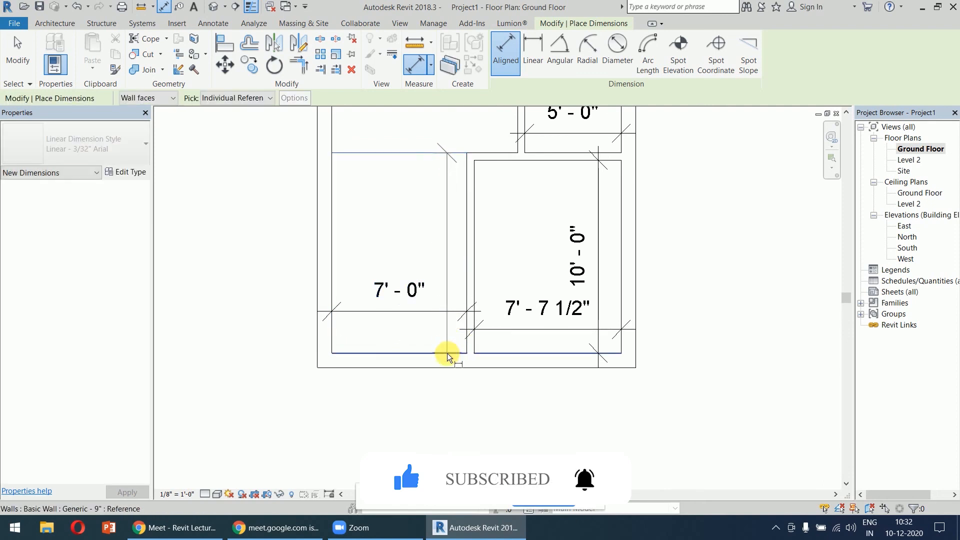
pyautogui.click(447, 353)
pyautogui.click(461, 283)
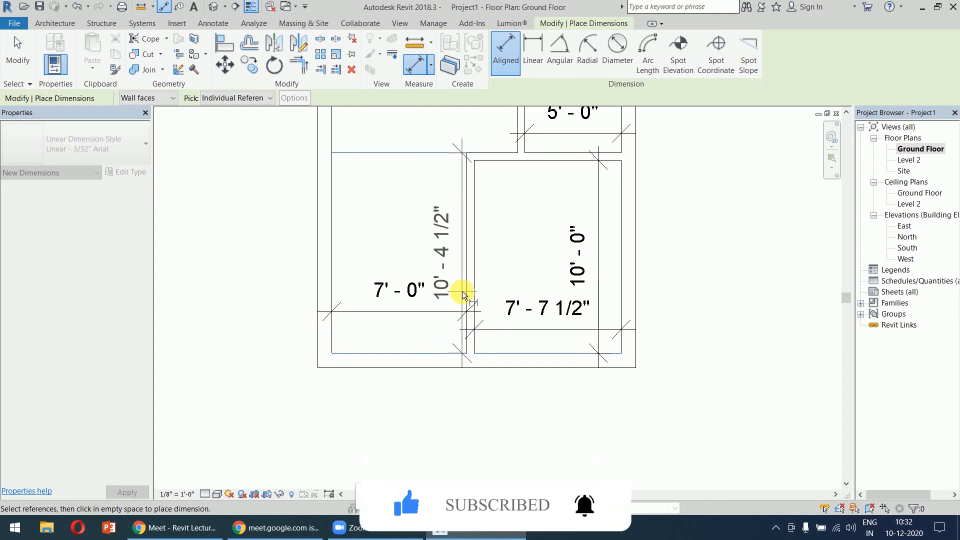
pyautogui.click(462, 291)
# Dimension the clear width of the middle-left room between the left outer wall and the vertical partition
pyautogui.scroll(-2, 716, 215)
pyautogui.moveTo(730, 183); pyautogui.dragTo(655, 301, button='middle')
pyautogui.scroll(-2, 654, 291)
pyautogui.moveTo(649, 261); pyautogui.dragTo(583, 304, button='middle')
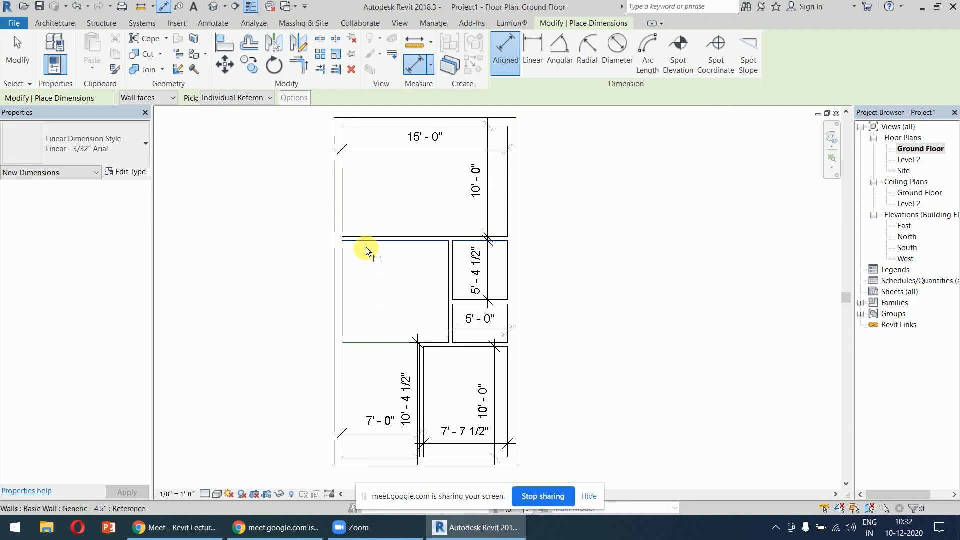
pyautogui.click(343, 260)
pyautogui.click(449, 275)
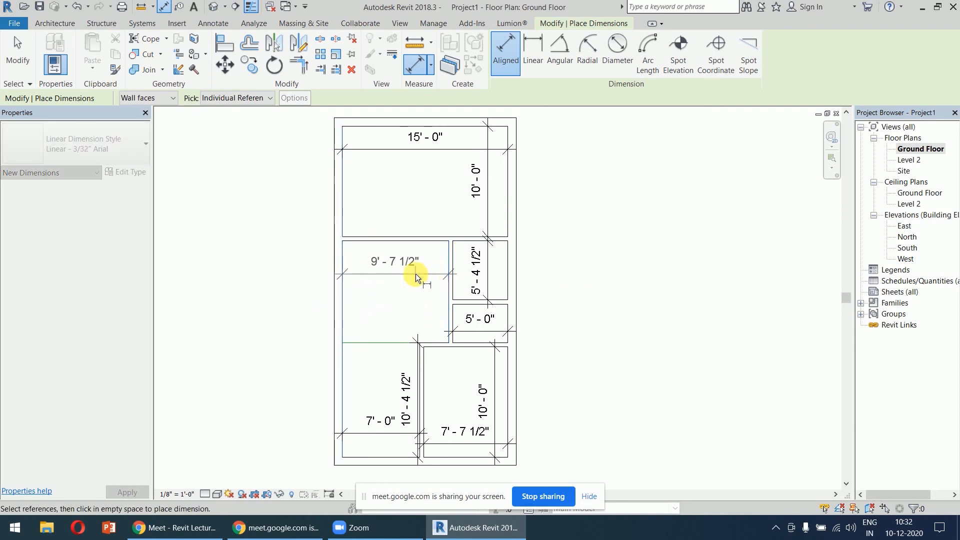
pyautogui.click(418, 274)
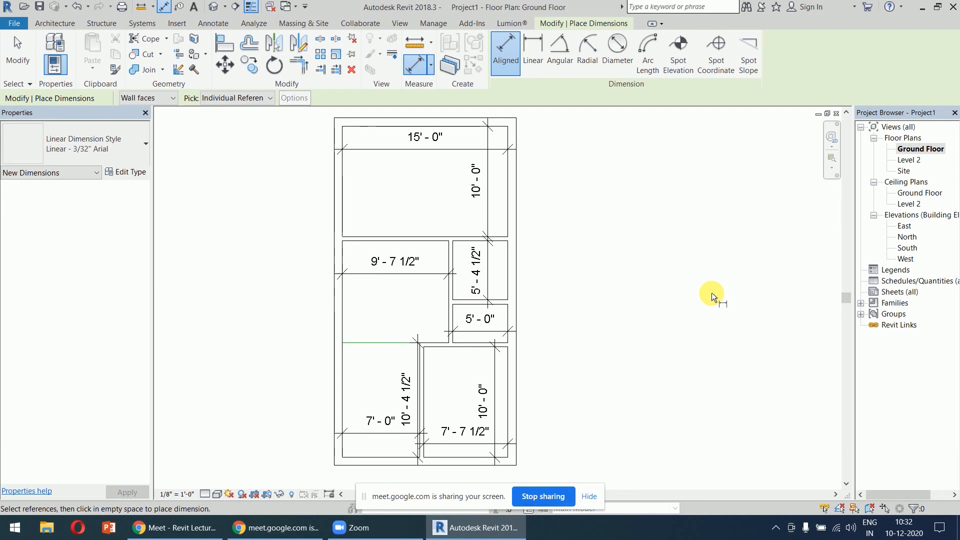
# Dimension the building's overall outer width above the plan and its overall outer length beside the right wall
pyautogui.scroll(-1, 679, 242)
pyautogui.moveTo(661, 215); pyautogui.dragTo(623, 253, button='middle')
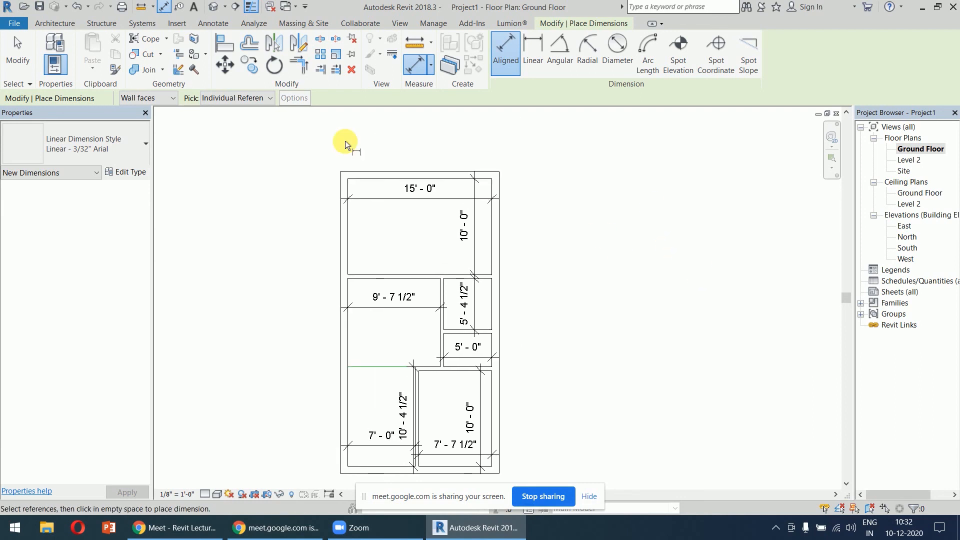
pyautogui.click(338, 178)
pyautogui.click(500, 190)
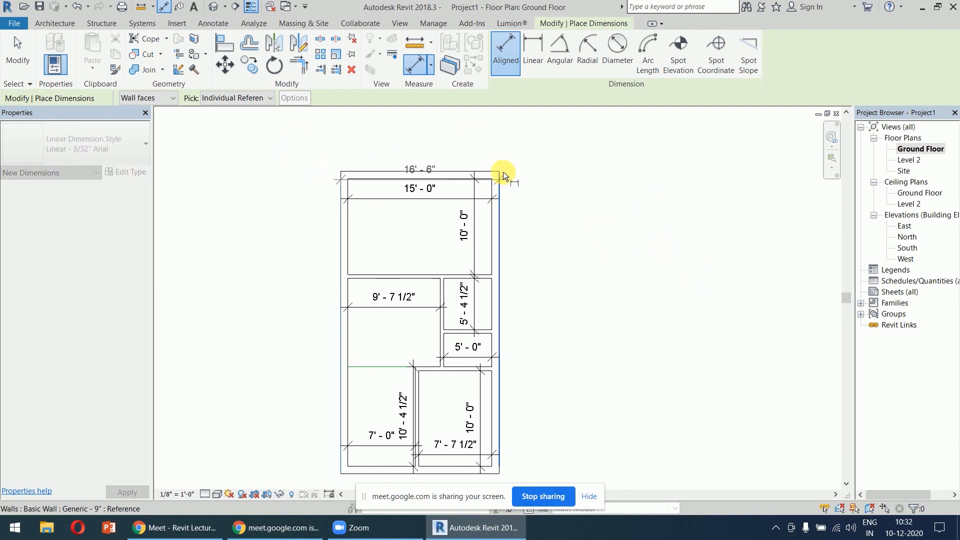
pyautogui.click(487, 155)
pyautogui.moveTo(547, 259); pyautogui.dragTo(532, 219, button='middle')
pyautogui.click(476, 136)
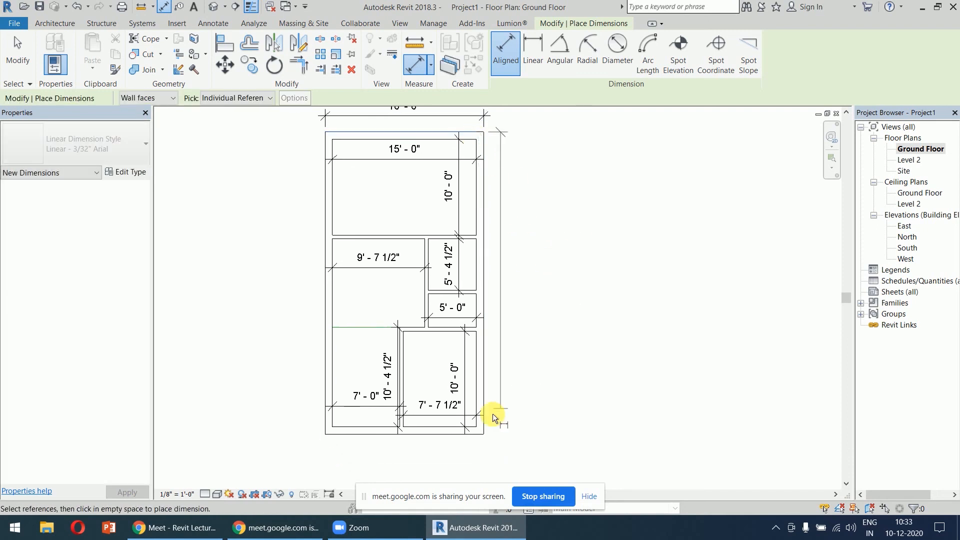
pyautogui.click(470, 429)
pyautogui.click(515, 310)
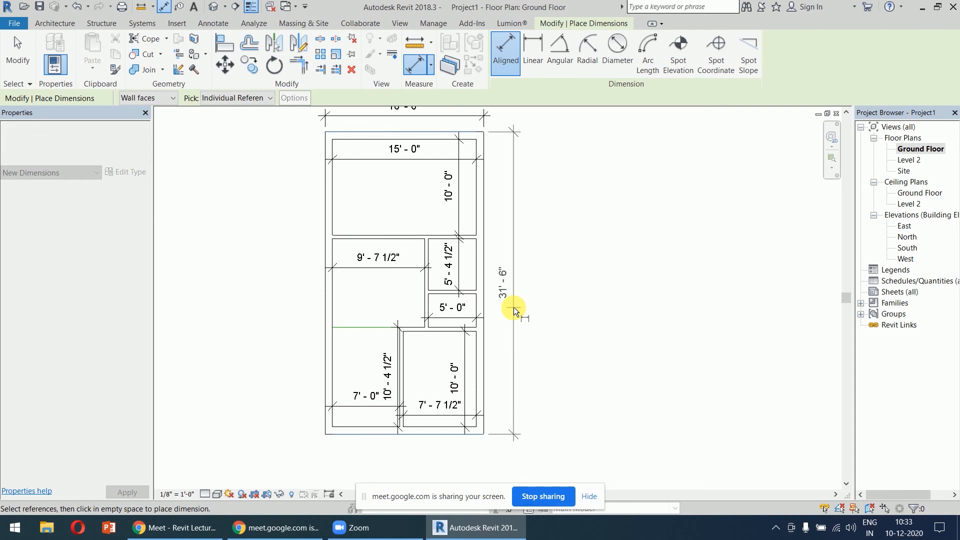
# Add a dimension of the uppermost room's clear depth outside the left outer wall, and end dimensioning
pyautogui.scroll(-1, 590, 225)
pyautogui.moveTo(591, 220); pyautogui.dragTo(572, 253, button='middle')
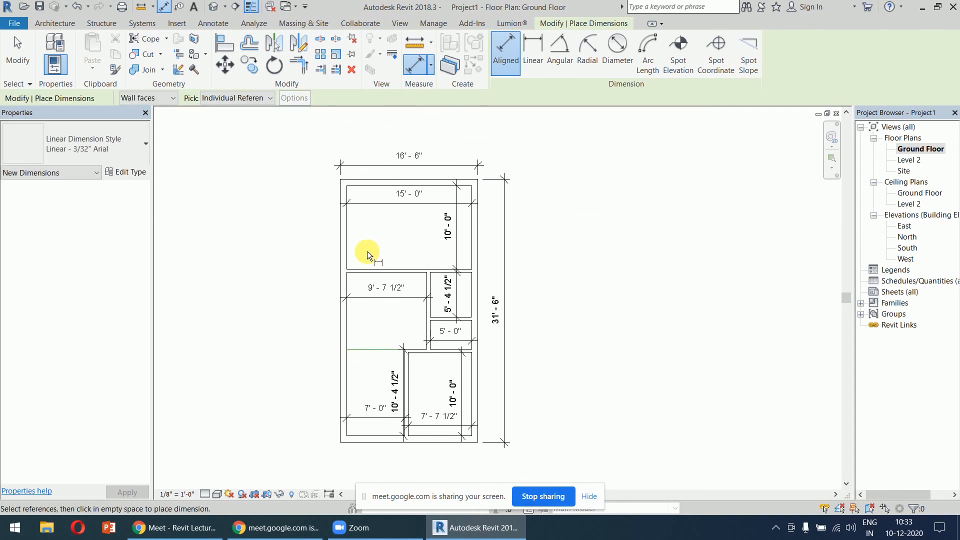
pyautogui.scroll(3, 367, 251)
pyautogui.moveTo(385, 233); pyautogui.dragTo(422, 294, button='middle')
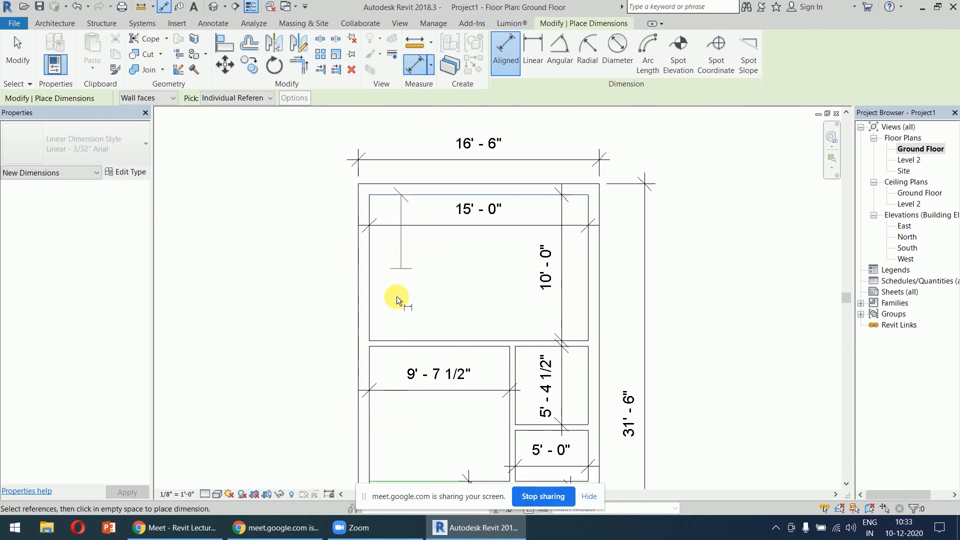
pyautogui.click(400, 340)
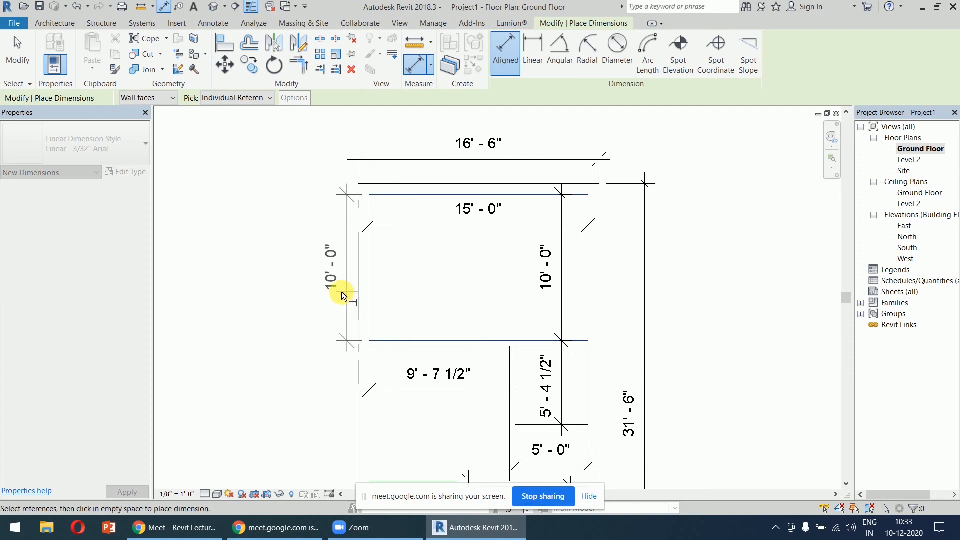
pyautogui.click(326, 292)
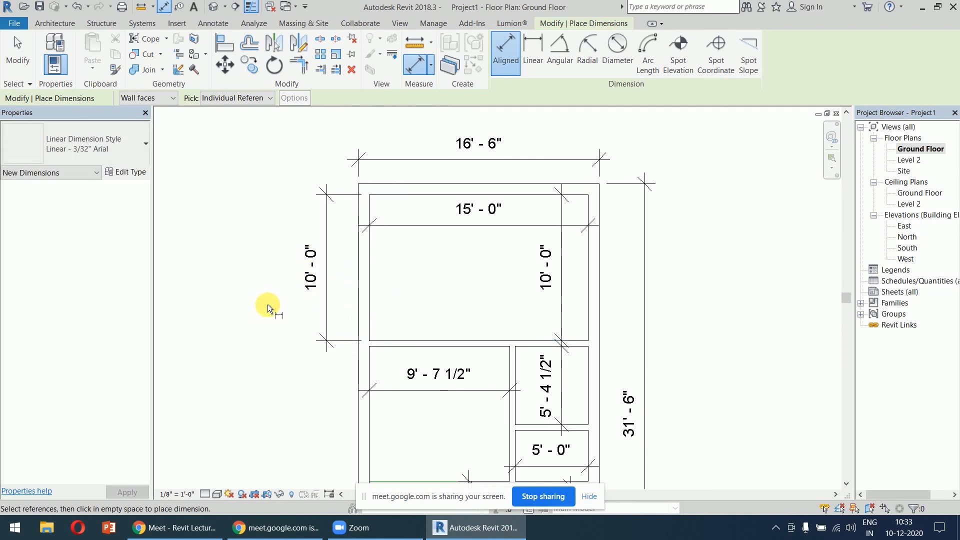
pyautogui.scroll(-1, 268, 301)
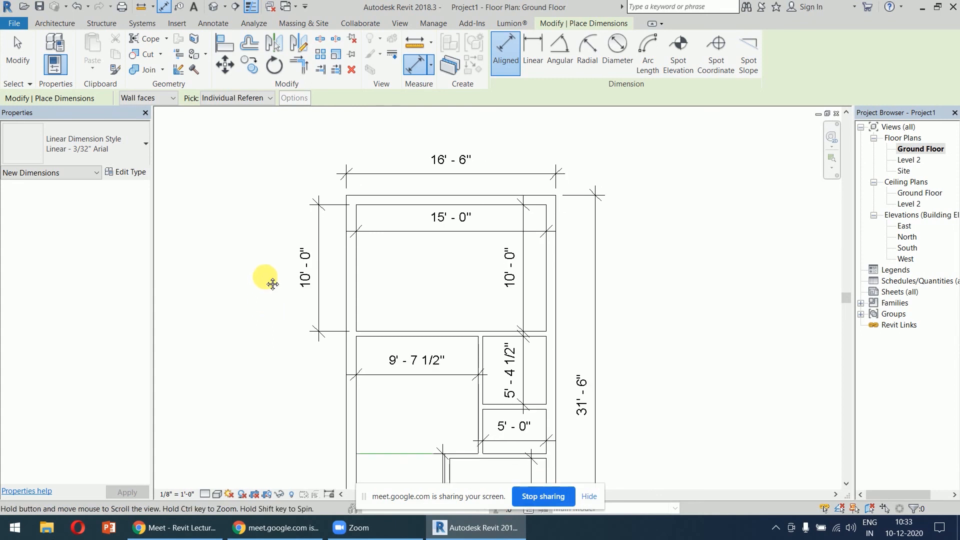
pyautogui.moveTo(266, 301); pyautogui.dragTo(265, 266, button='middle')
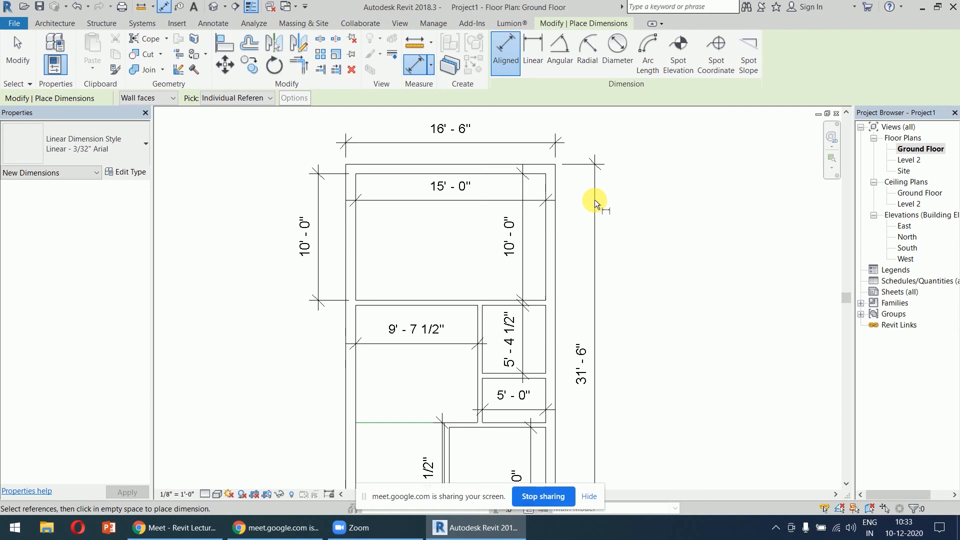
pyautogui.scroll(-4, 599, 197)
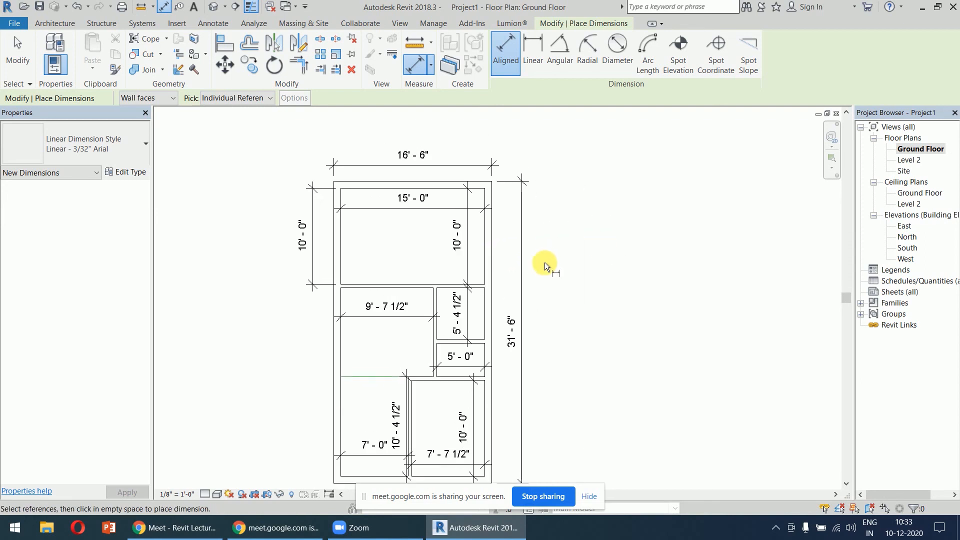
pyautogui.scroll(2, 538, 259)
pyautogui.press('Escape')
pyautogui.press('Escape')
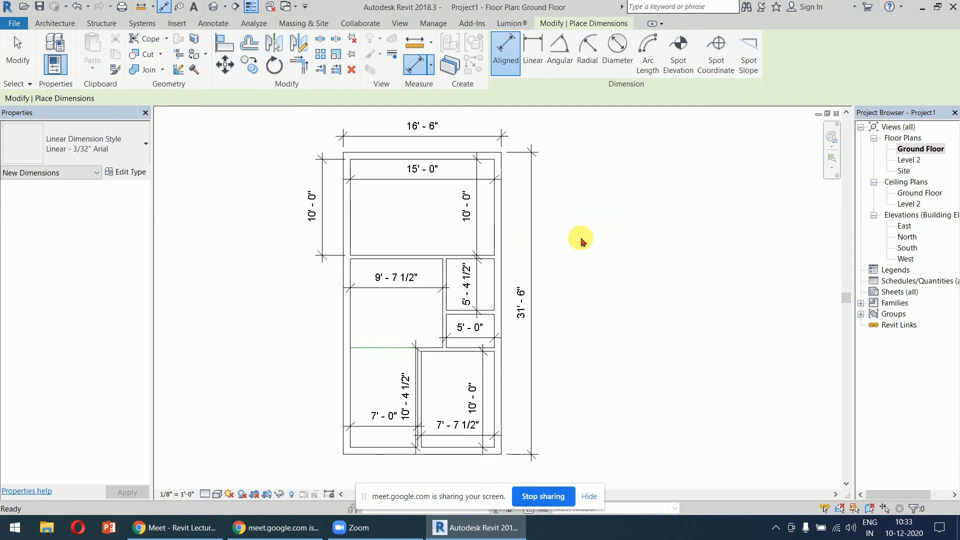